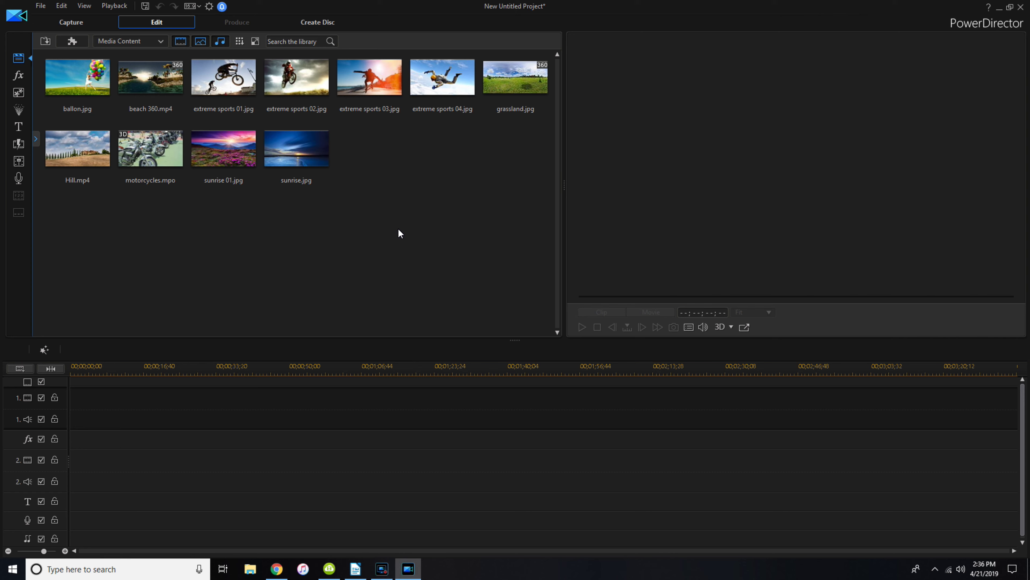
Look over the sample clips in the media library, previewing the 360 items beach 360.mp4 and grassland.jpg.
{"action": "left_click_drag", "start_coordinate": [513, 244], "coordinate": [75, 86]}
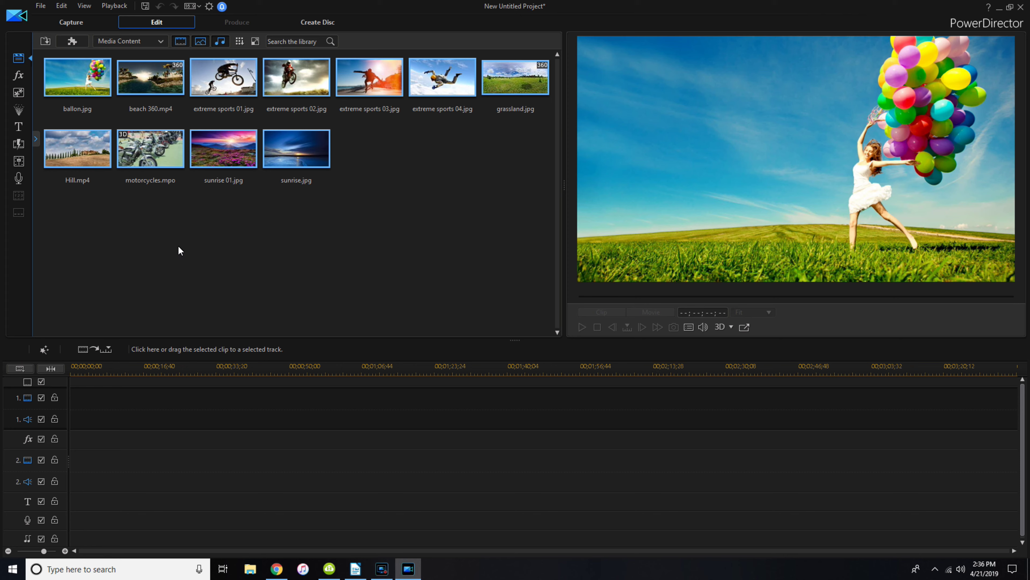
{"action": "left_click", "coordinate": [198, 241]}
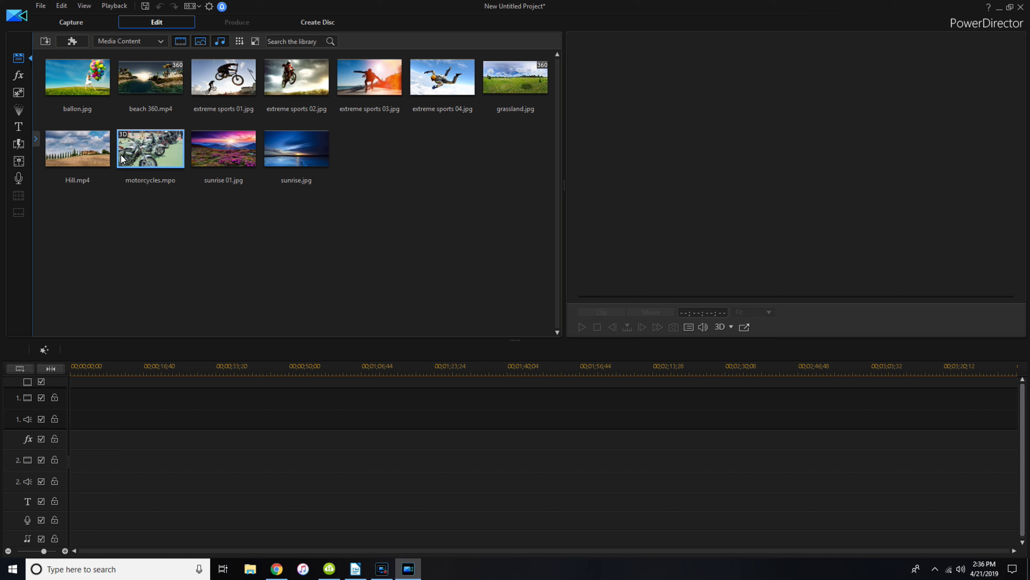
{"action": "left_click", "coordinate": [135, 76]}
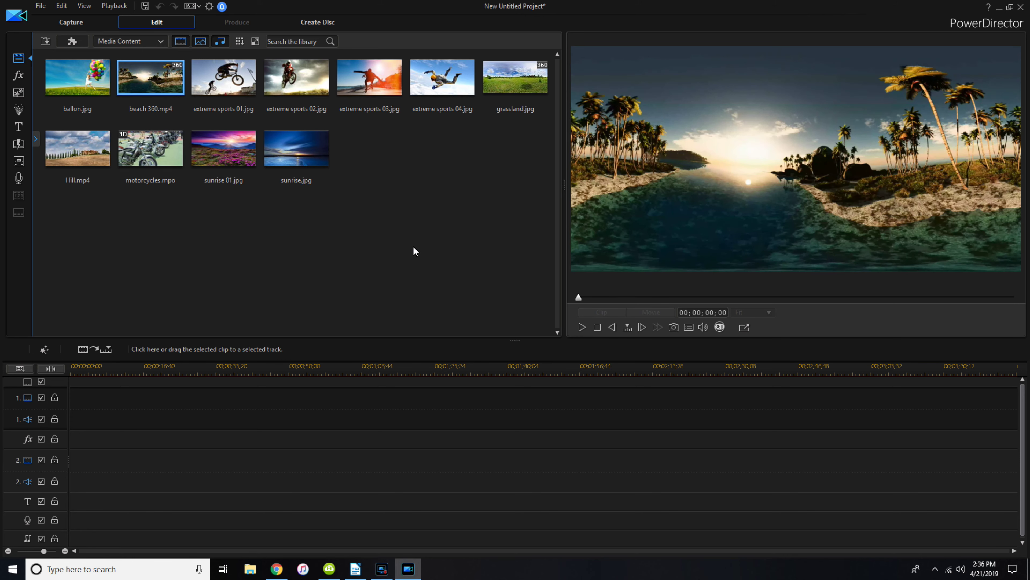
{"action": "left_click", "coordinate": [501, 65]}
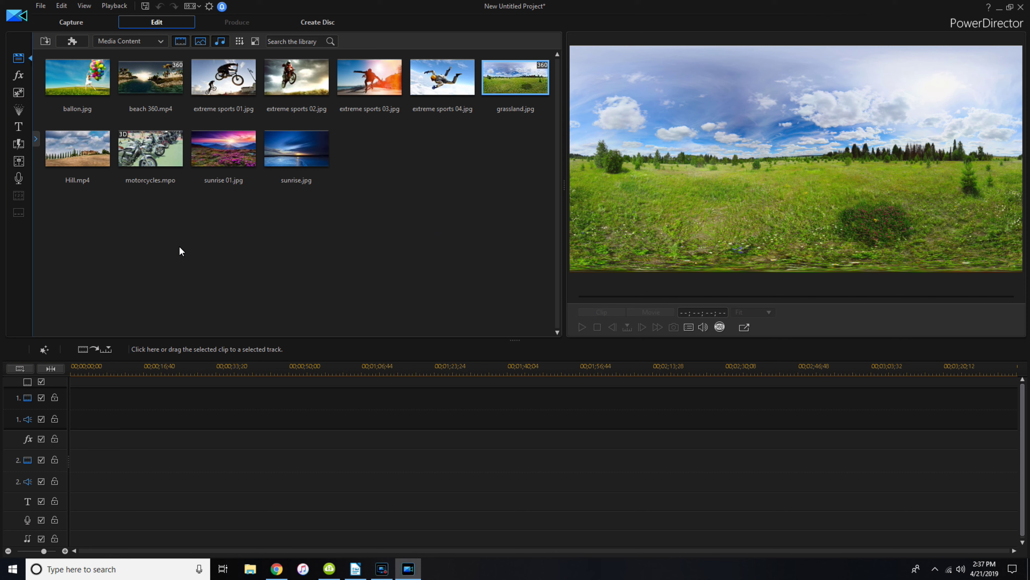
Place beach 360.mp4 at the start of video track 1 without choosing a project type, and remove it from the timeline.
{"action": "left_click_drag", "start_coordinate": [142, 81], "coordinate": [70, 414]}
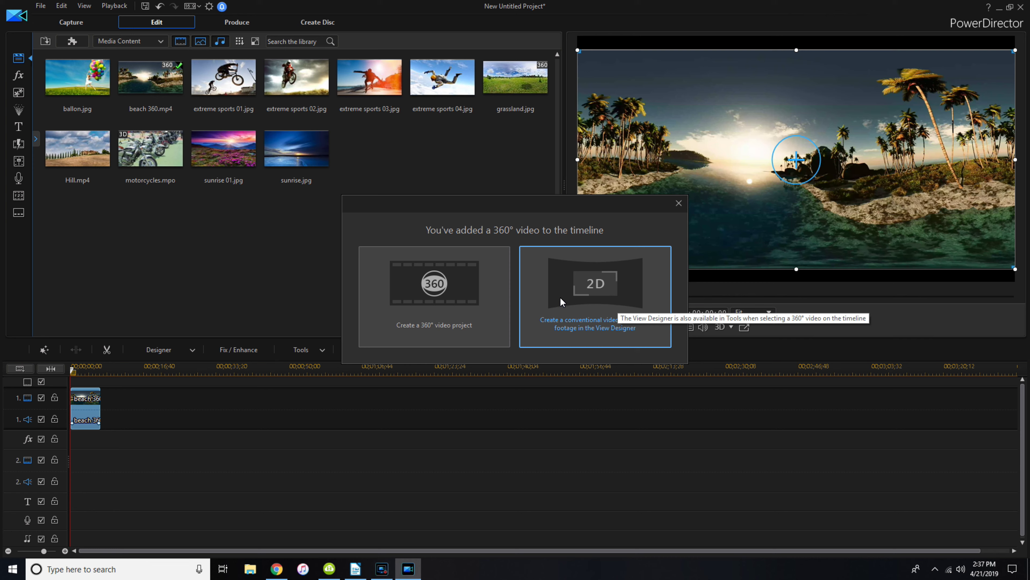
{"action": "left_click", "coordinate": [679, 205]}
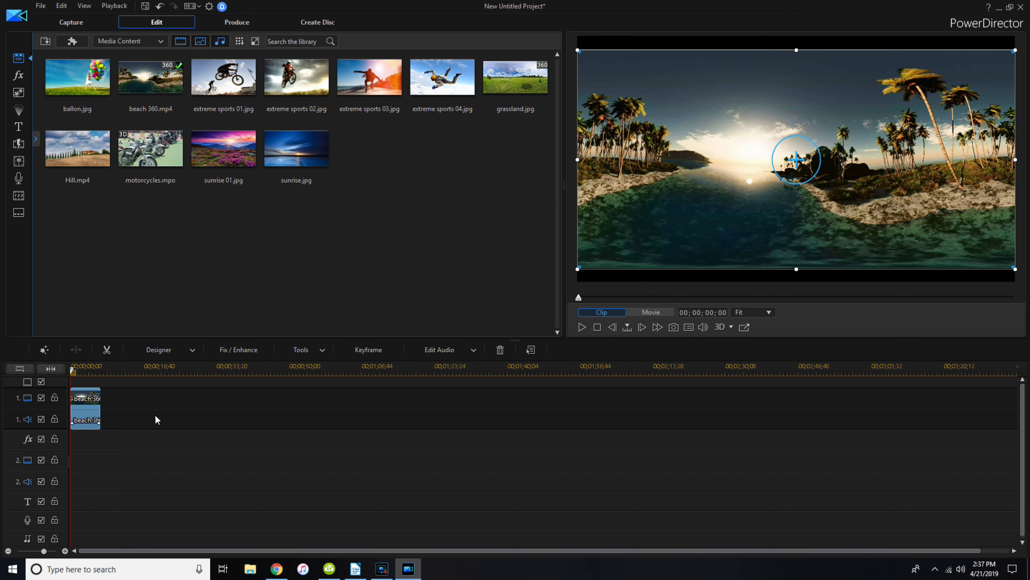
{"action": "right_click", "coordinate": [84, 415]}
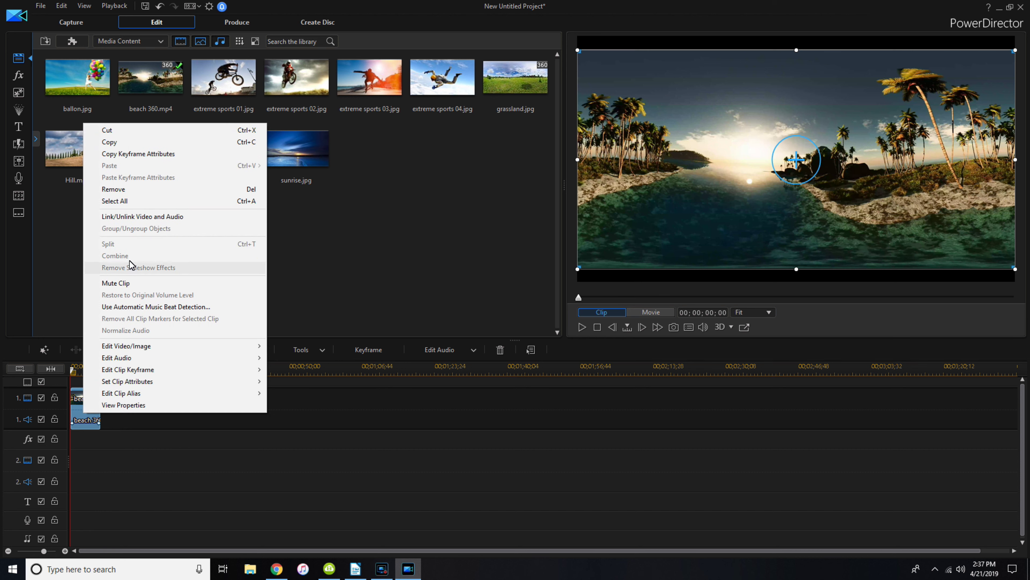
{"action": "left_click", "coordinate": [144, 190]}
{"action": "left_click", "coordinate": [351, 246]}
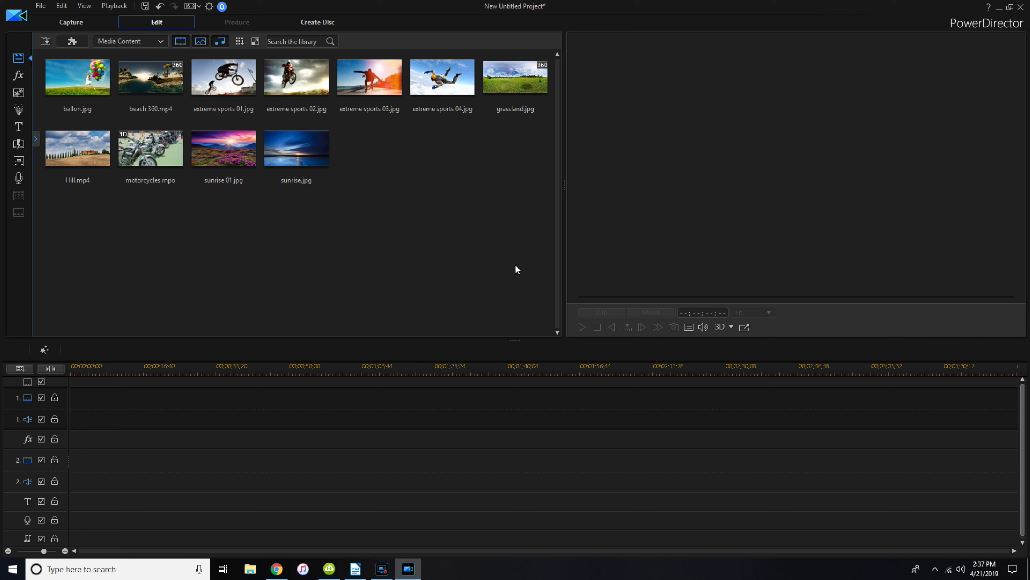
Delete all the sample clips from the media library.
{"action": "left_click_drag", "start_coordinate": [530, 276], "coordinate": [68, 94]}
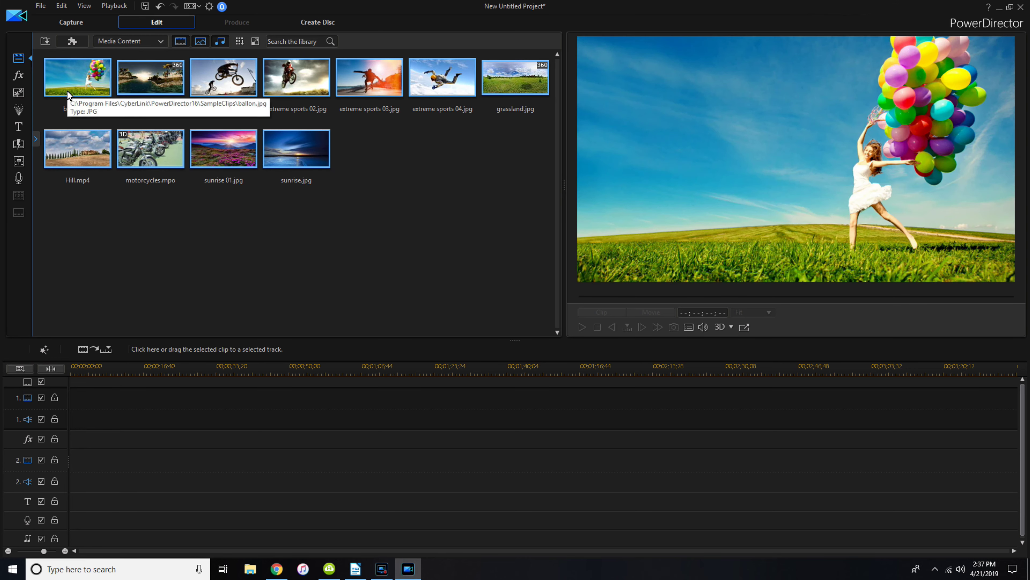
{"action": "key", "text": "Delete"}
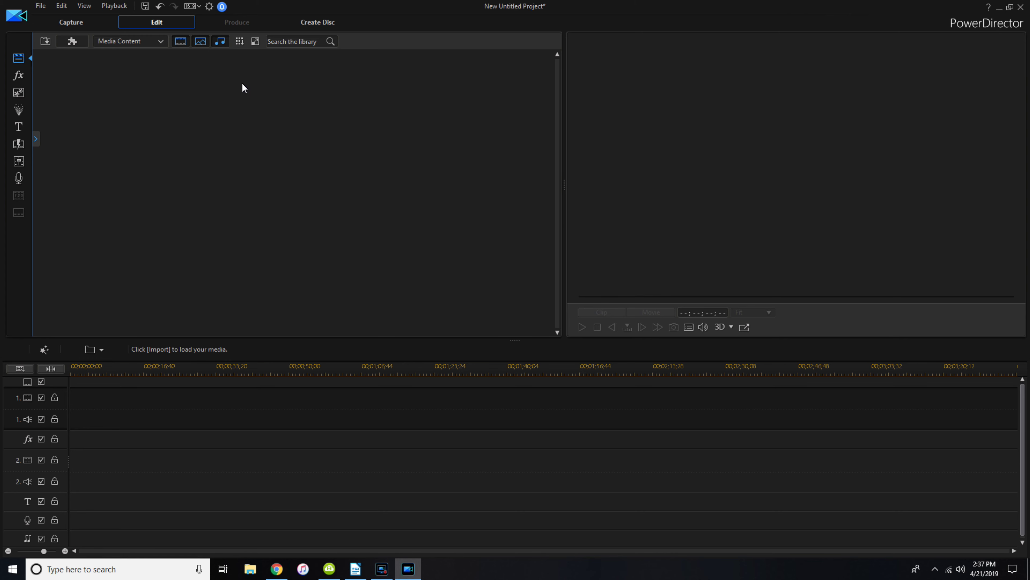
{"action": "left_click", "coordinate": [195, 7]}
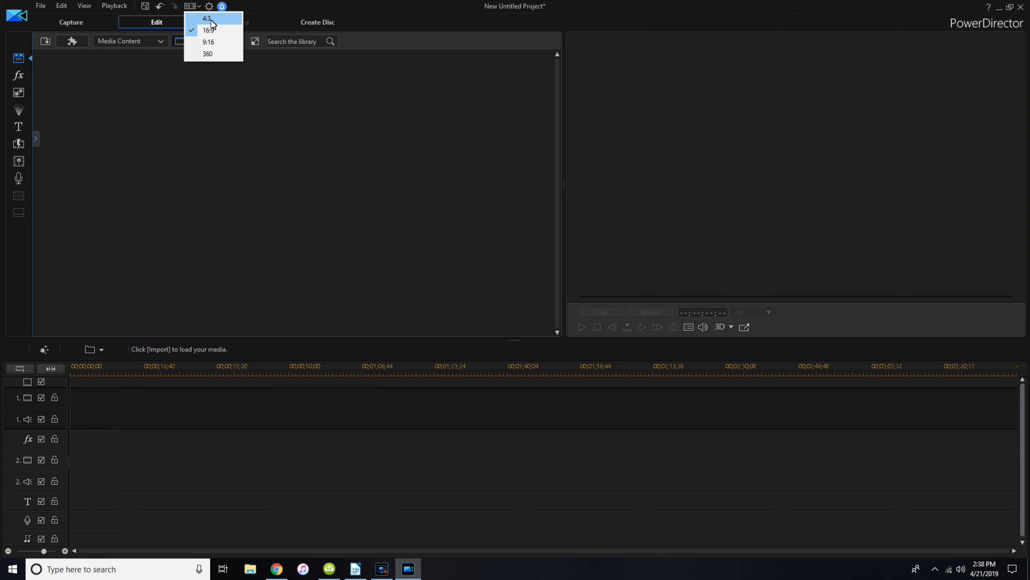
{"action": "left_click", "coordinate": [268, 138]}
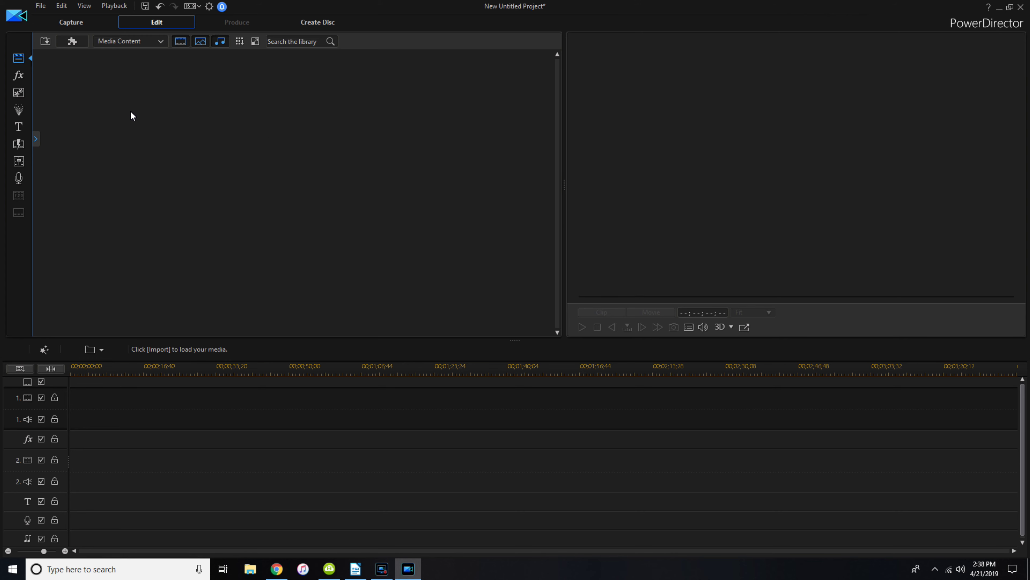
Import the girl at the beach video and Aerial Shot Of Cruise Ship from the Royalty Free Videos folder.
{"action": "left_click", "coordinate": [47, 42]}
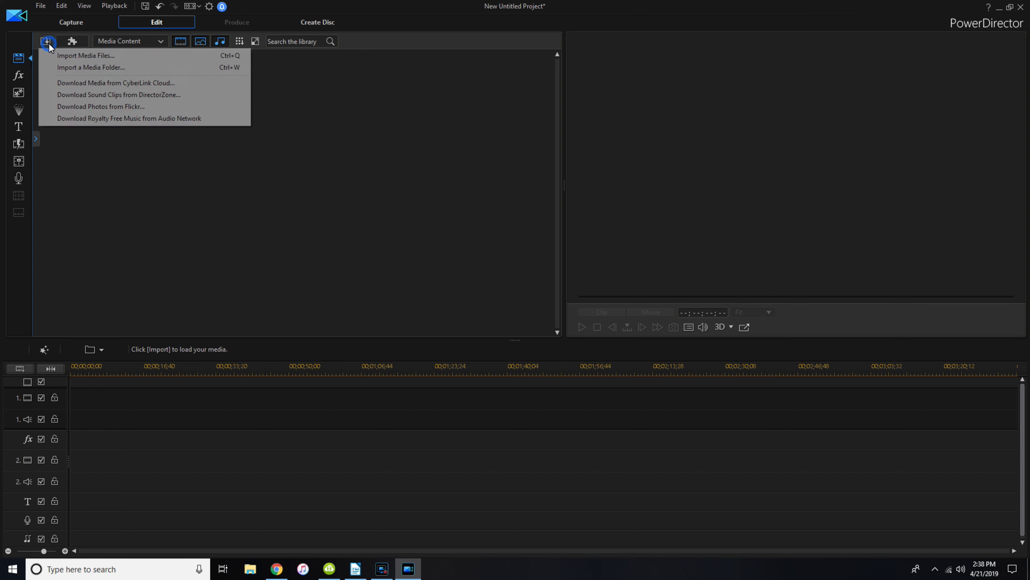
{"action": "left_click", "coordinate": [68, 57]}
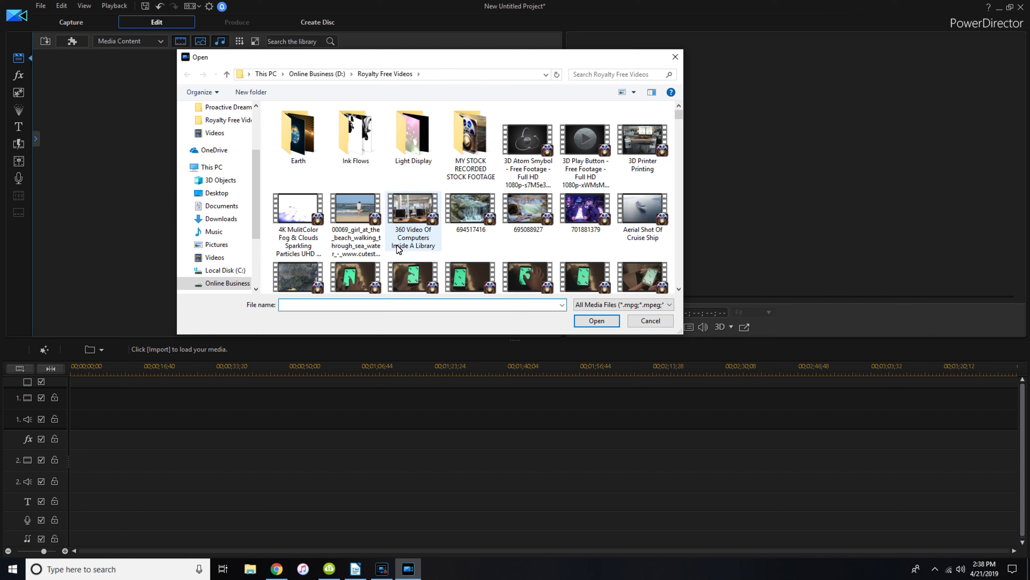
{"action": "left_click", "coordinate": [361, 216]}
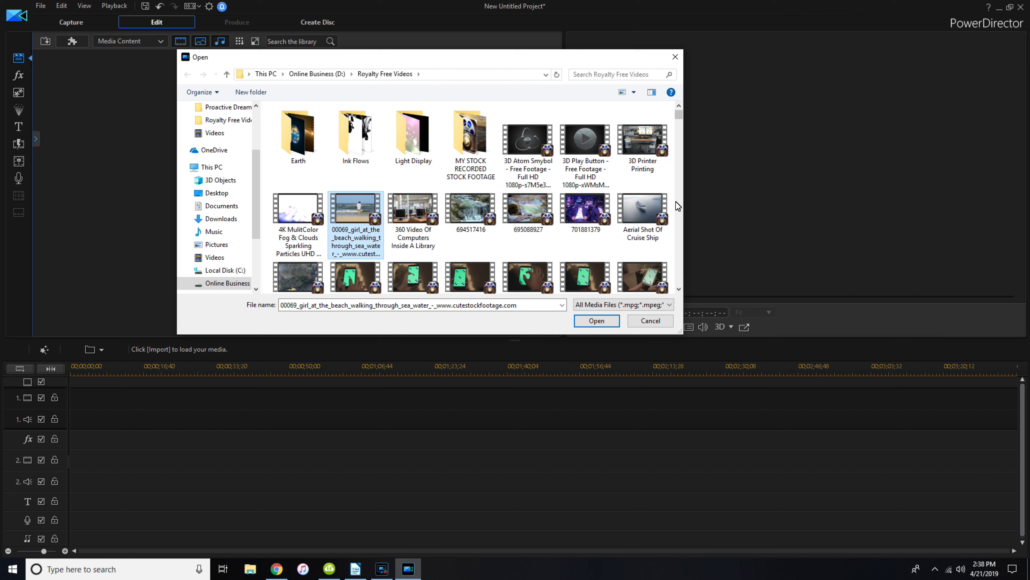
{"action": "left_click", "coordinate": [644, 211], "text": "ctrl"}
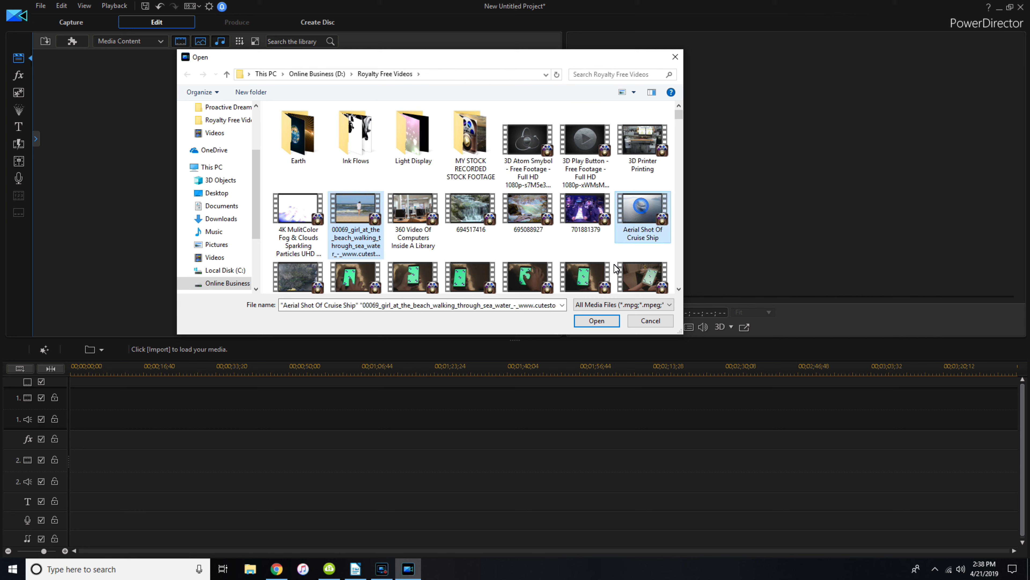
{"action": "left_click", "coordinate": [601, 322]}
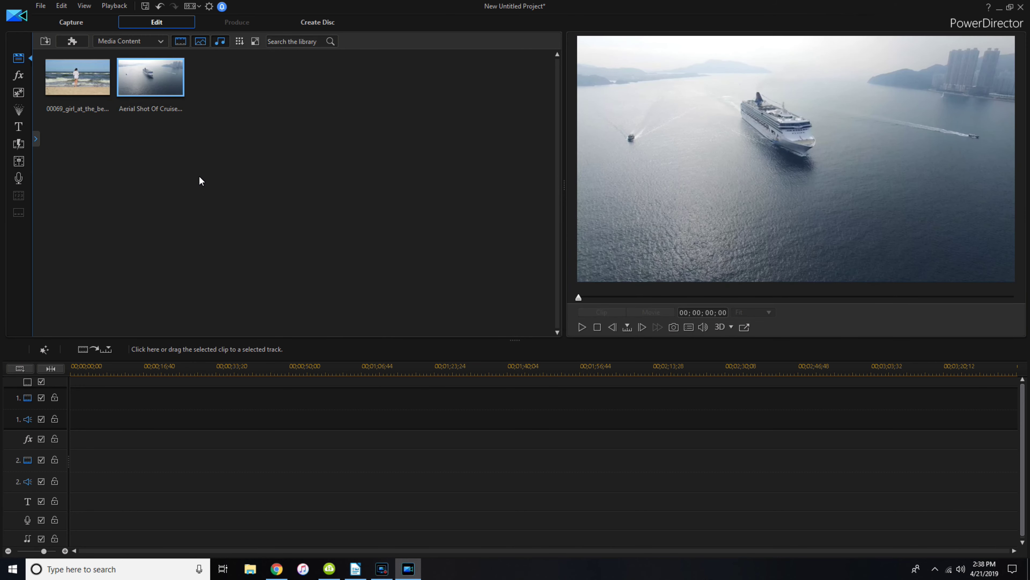
Place the girl at the beach clip at the start of video track 1.
{"action": "left_click", "coordinate": [167, 184]}
{"action": "left_click_drag", "start_coordinate": [67, 78], "coordinate": [69, 409]}
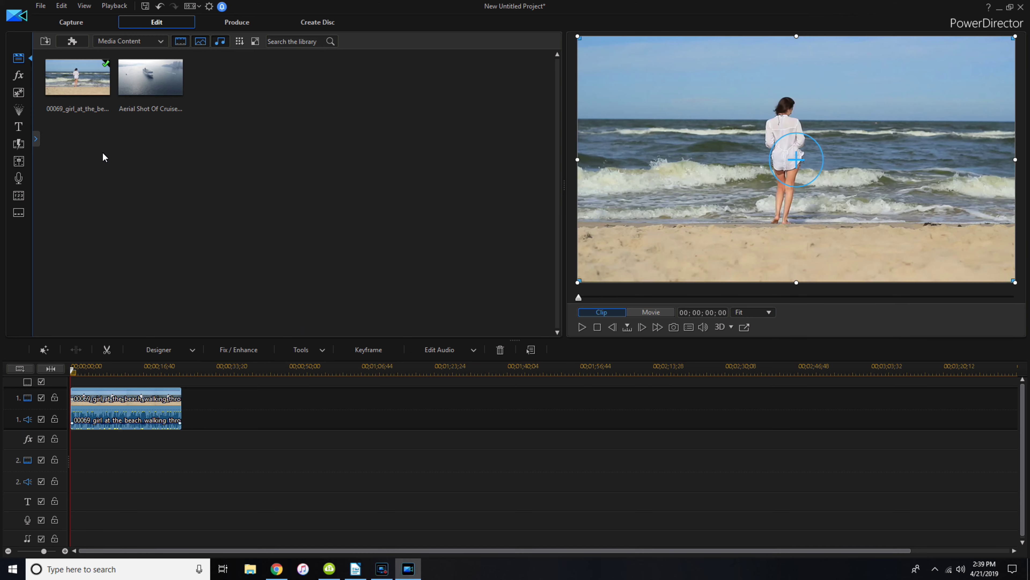
Browse the full list of video effects in the effects library.
{"action": "left_click", "coordinate": [19, 75]}
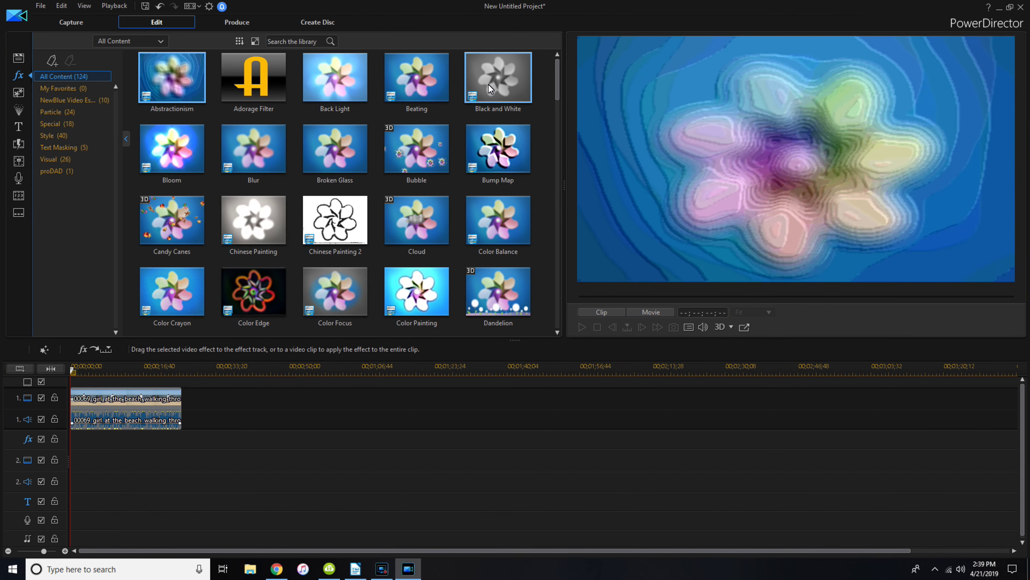
{"action": "scroll", "coordinate": [540, 213], "scroll_direction": "down", "scroll_amount": 2}
{"action": "scroll", "coordinate": [540, 214], "scroll_direction": "down", "scroll_amount": 10}
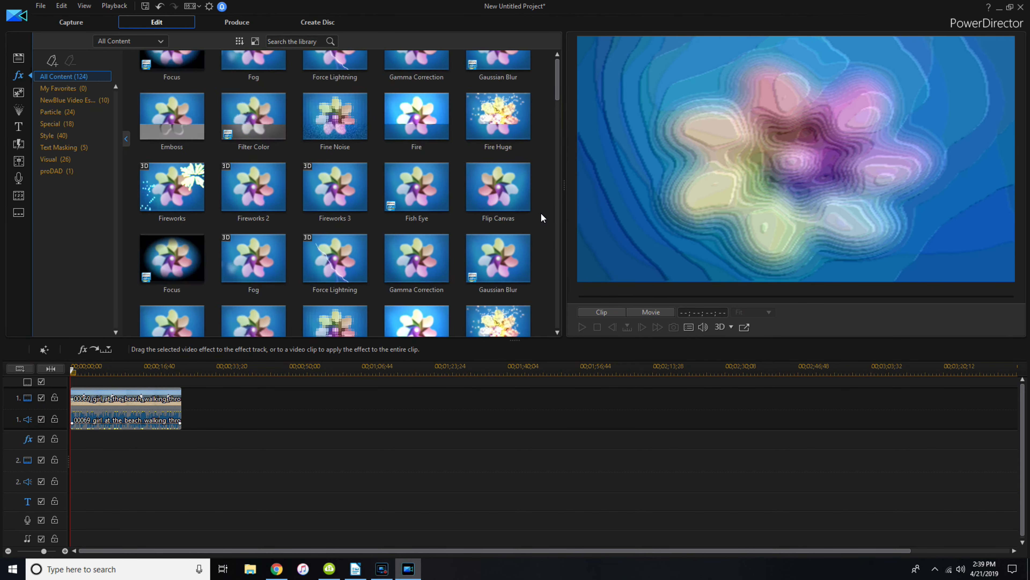
{"action": "scroll", "coordinate": [542, 213], "scroll_direction": "down", "scroll_amount": 5}
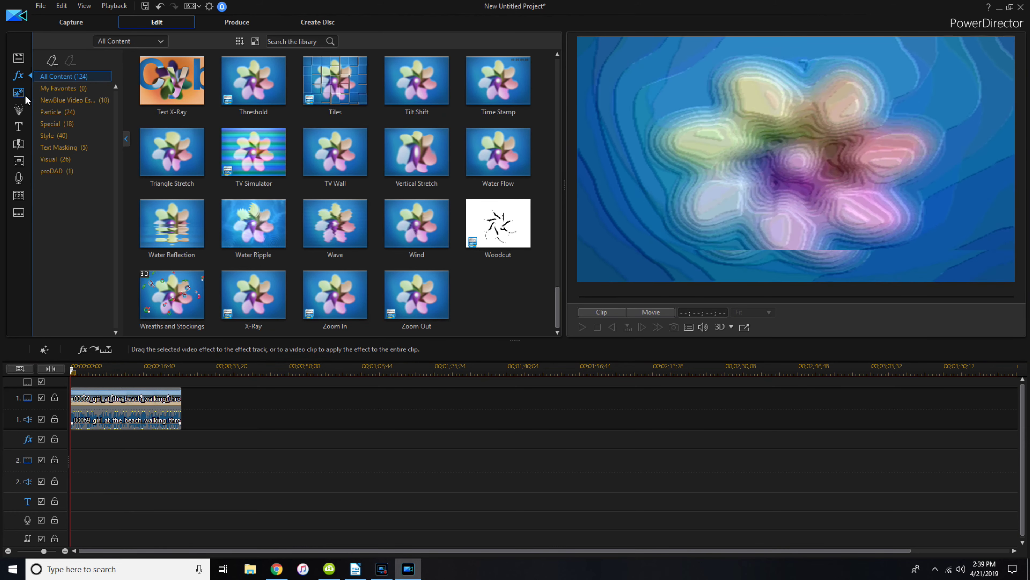
Preview PiP objects, including Audio Level Meter, Around the World and All Over the World.
{"action": "left_click", "coordinate": [13, 97]}
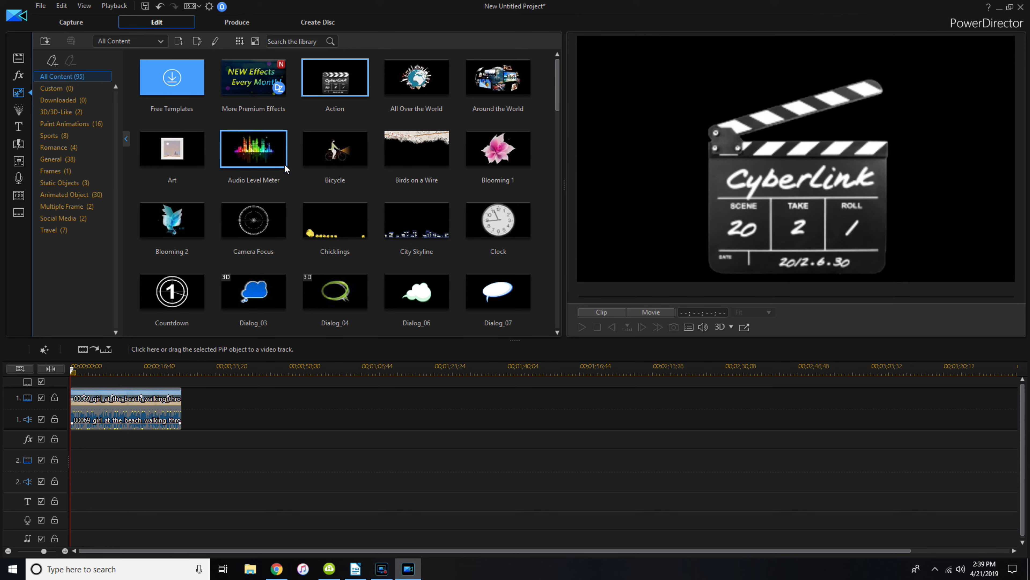
{"action": "left_click", "coordinate": [253, 153]}
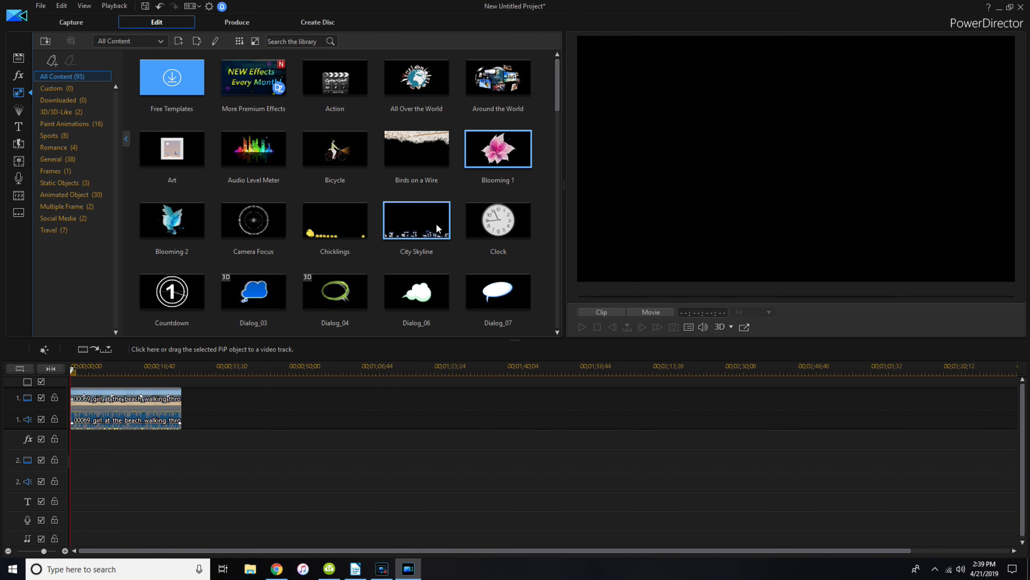
{"action": "left_click", "coordinate": [498, 79]}
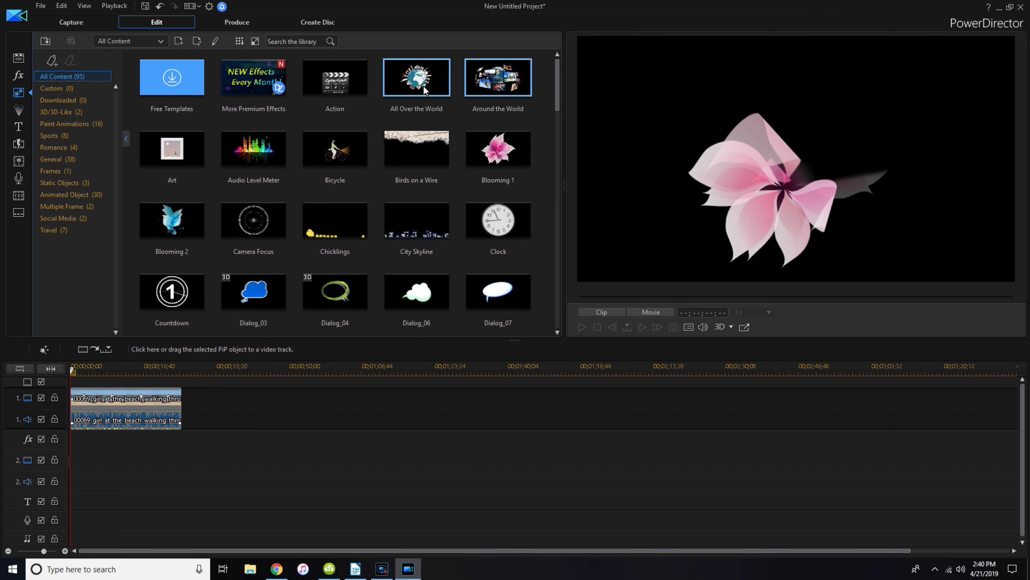
{"action": "left_click", "coordinate": [411, 79]}
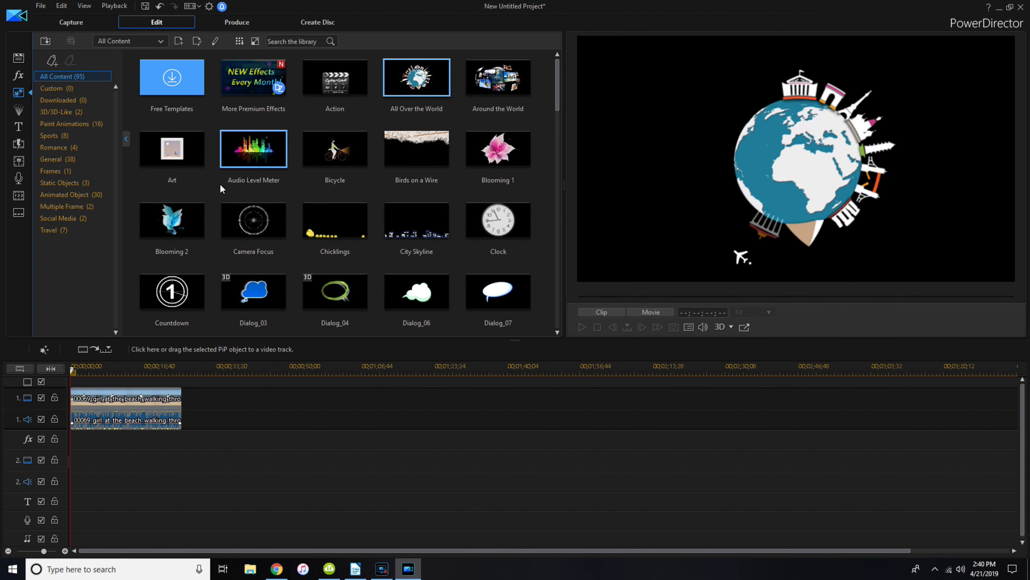
Preview the particle effects 03_Flare, 10_Flower, Airport Baggage and 12_Sea.
{"action": "left_click", "coordinate": [17, 114]}
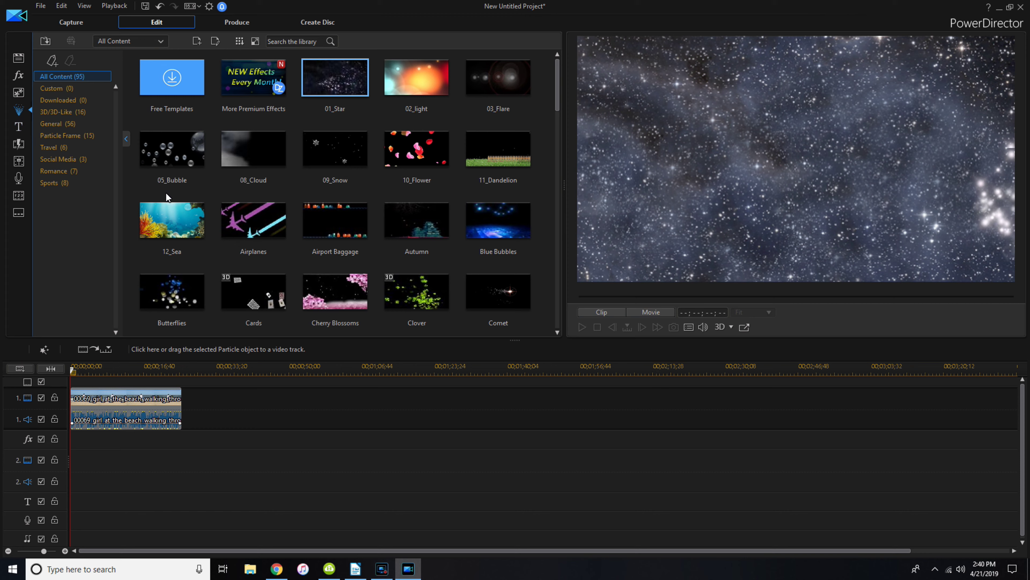
{"action": "left_click", "coordinate": [505, 84]}
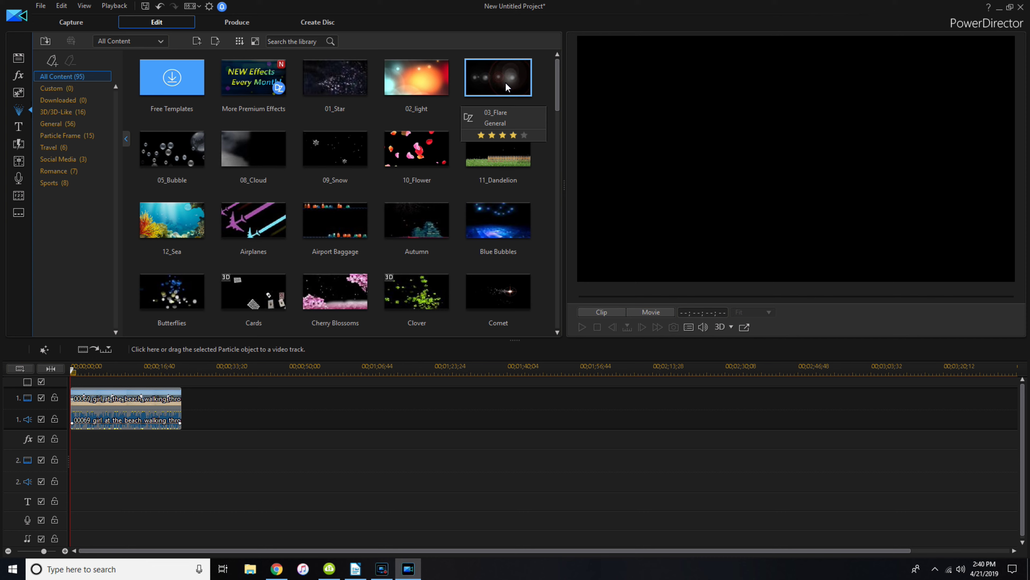
{"action": "left_click", "coordinate": [398, 153]}
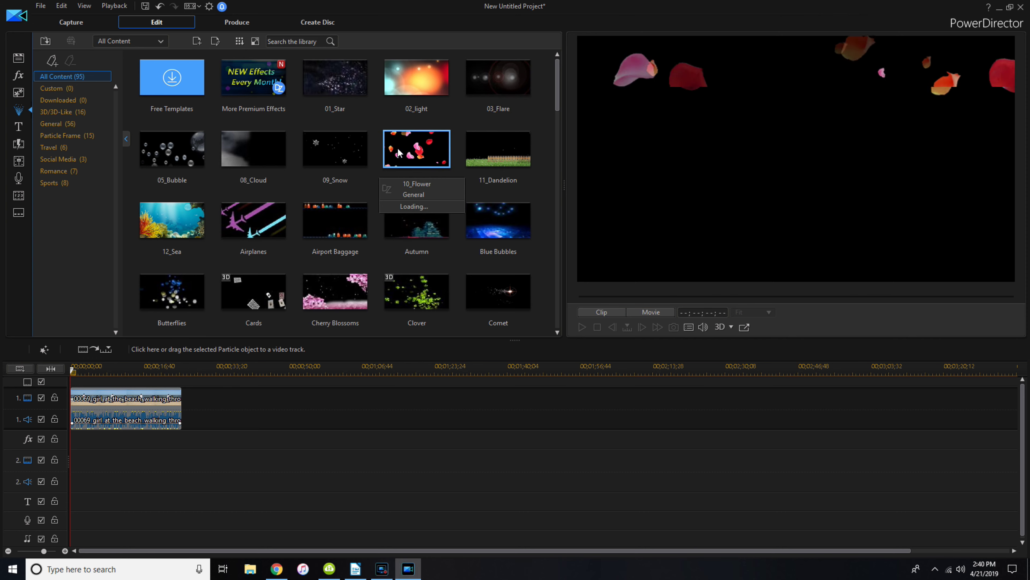
{"action": "left_click", "coordinate": [320, 223]}
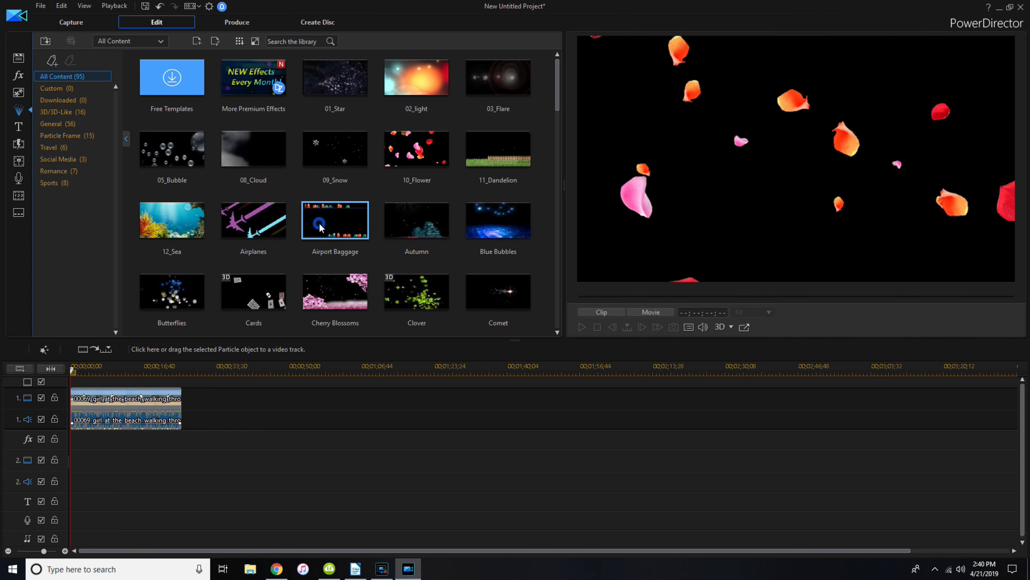
{"action": "left_click", "coordinate": [166, 219]}
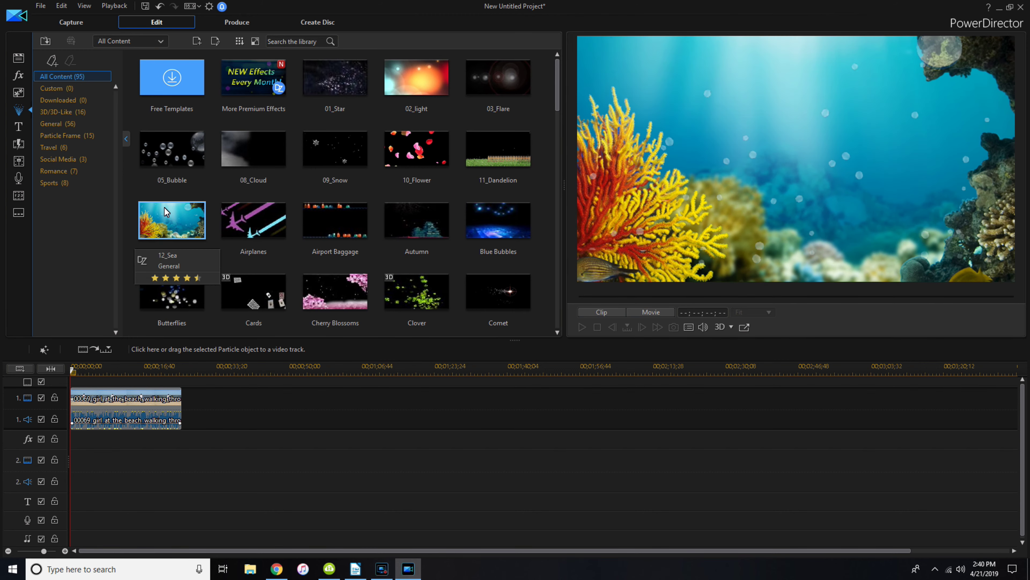
Browse the text-only title templates and the general transitions.
{"action": "left_click", "coordinate": [18, 127]}
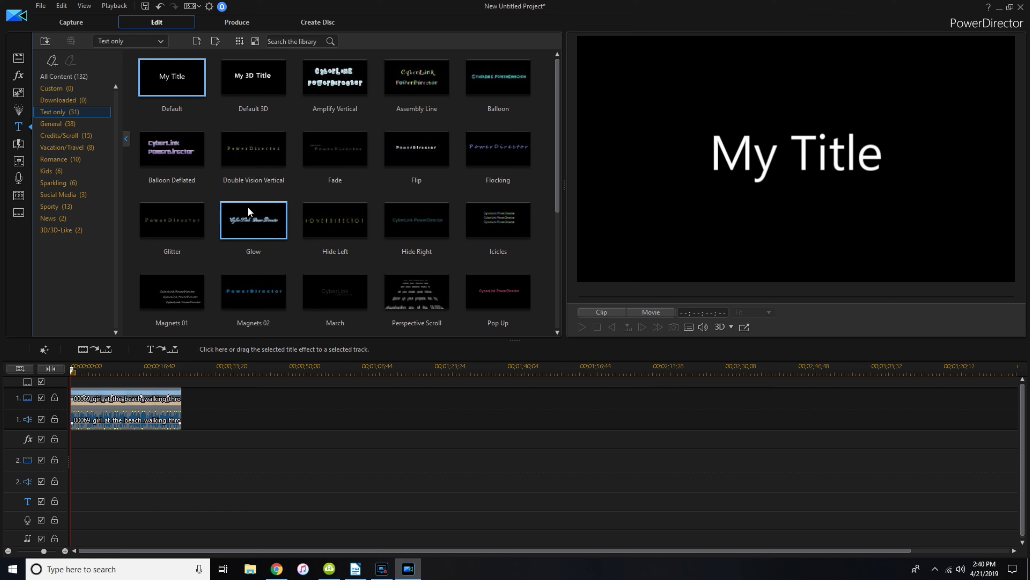
{"action": "scroll", "coordinate": [396, 200], "scroll_direction": "down", "scroll_amount": 3}
{"action": "scroll", "coordinate": [396, 199], "scroll_direction": "up", "scroll_amount": 3}
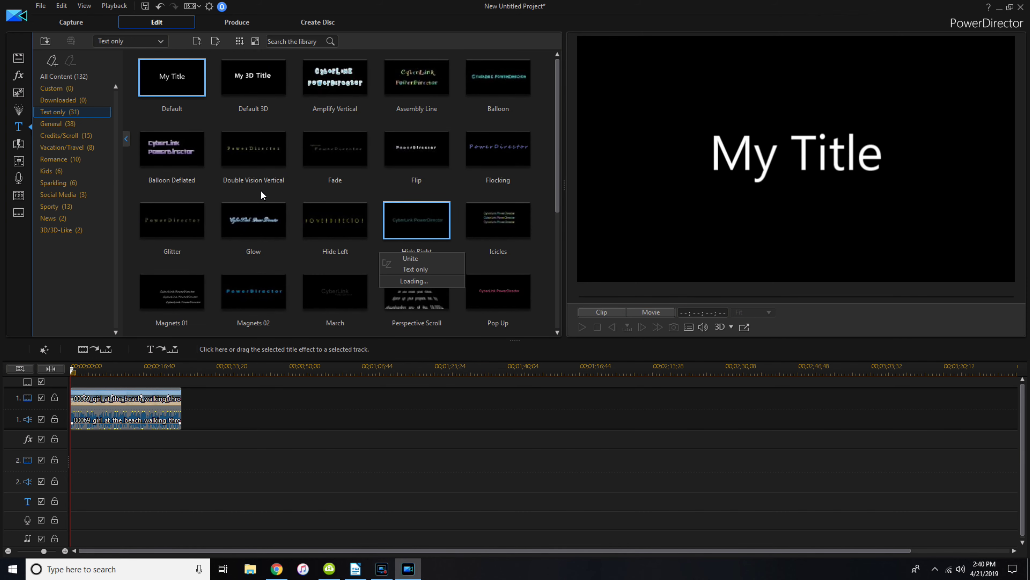
{"action": "left_click", "coordinate": [18, 145]}
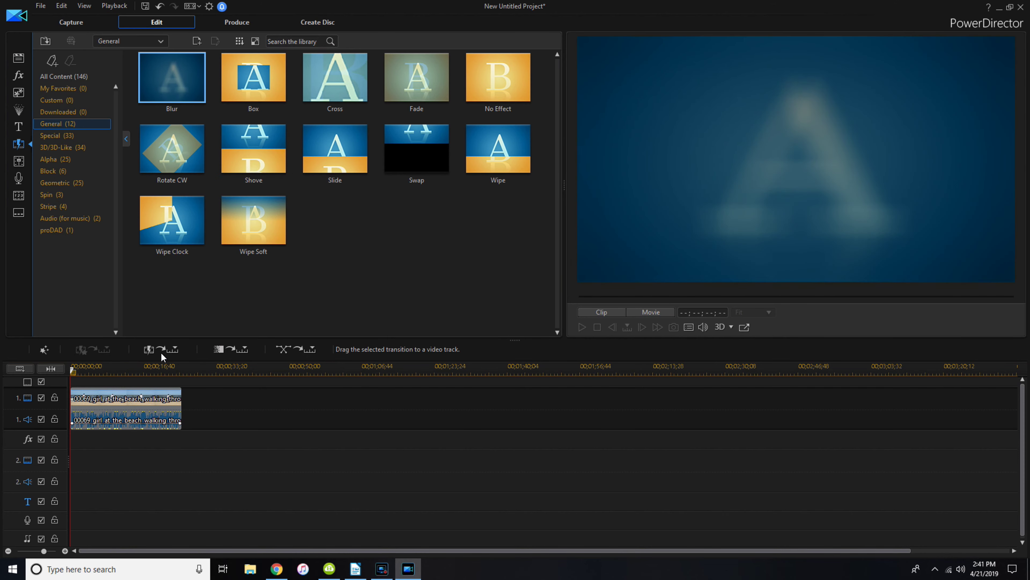
Show the audio mixing controls for the beach clip on track 1.
{"action": "left_click", "coordinate": [19, 165]}
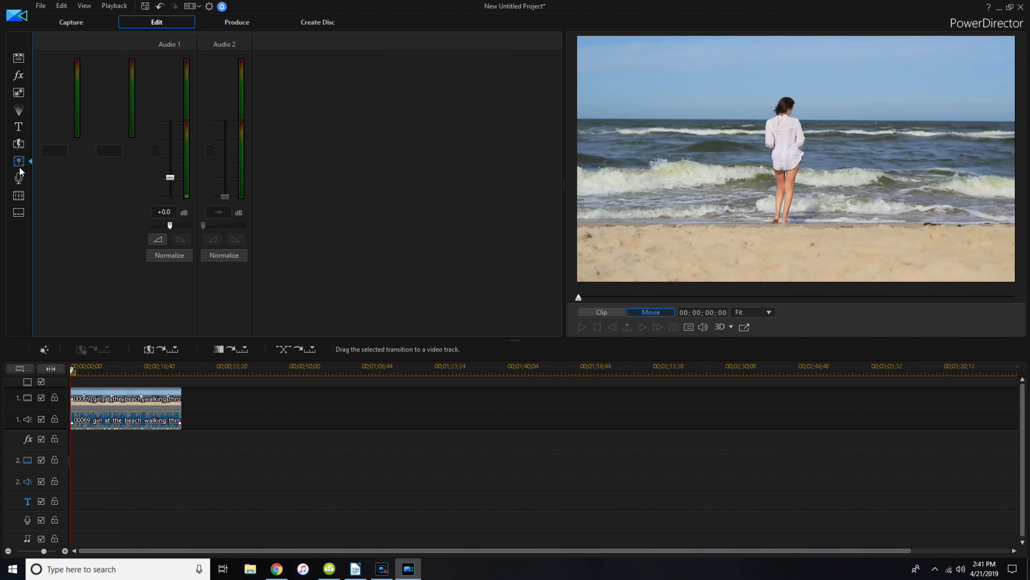
{"action": "left_click", "coordinate": [122, 416]}
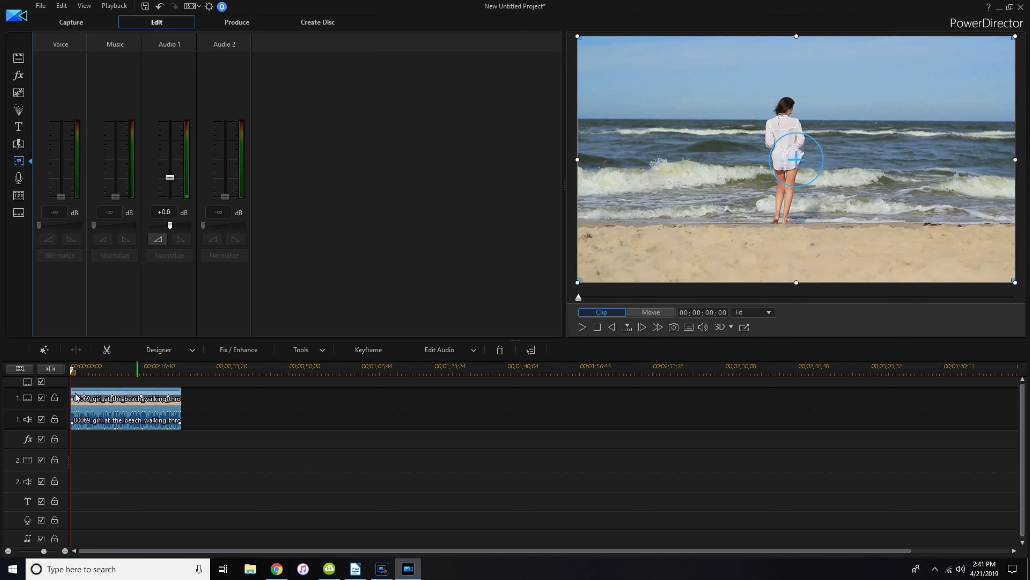
Fade in the beach clip's audio at its start and fade it out from about 23 seconds.
{"action": "left_click", "coordinate": [156, 239]}
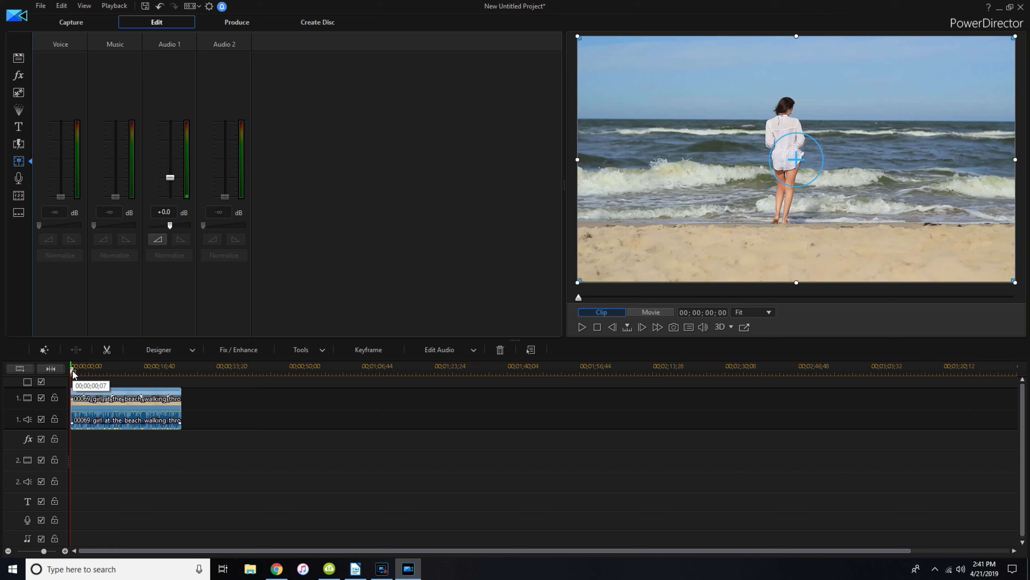
{"action": "left_click_drag", "start_coordinate": [73, 371], "coordinate": [174, 371]}
{"action": "left_click", "coordinate": [184, 240]}
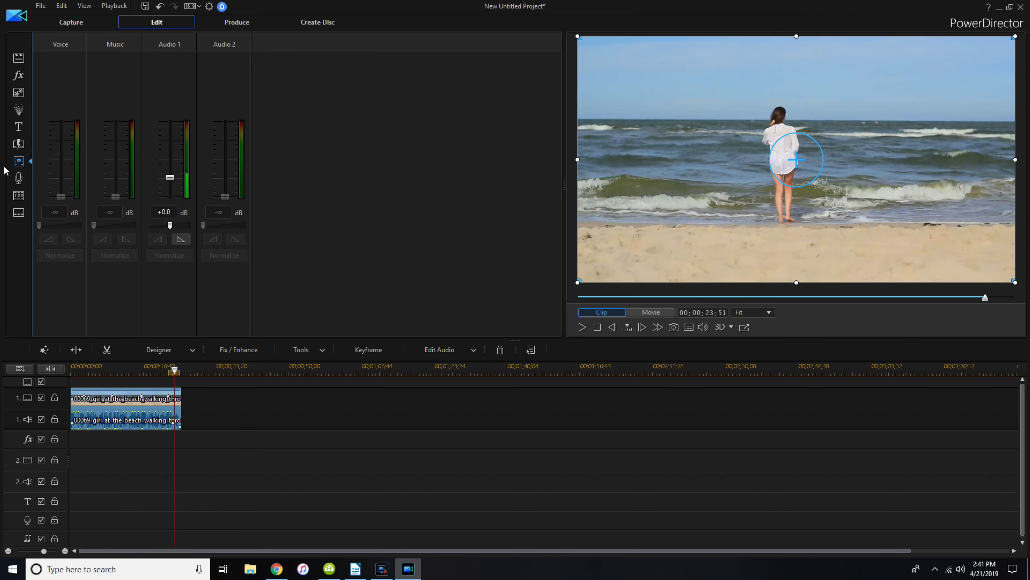
Look through the voice-over recording, chapter and subtitle workspaces.
{"action": "left_click", "coordinate": [19, 179]}
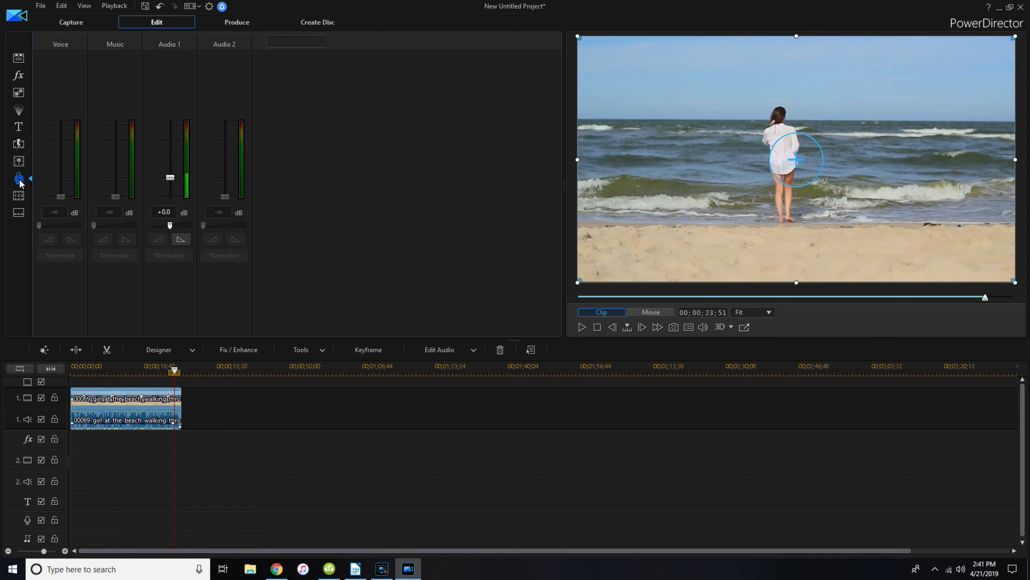
{"action": "left_click", "coordinate": [18, 197]}
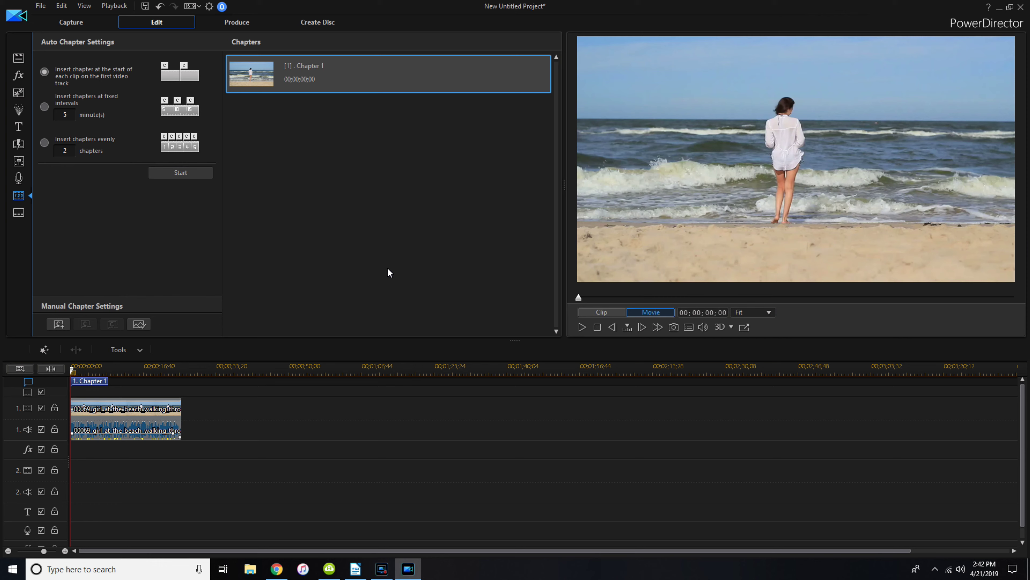
{"action": "left_click", "coordinate": [18, 214]}
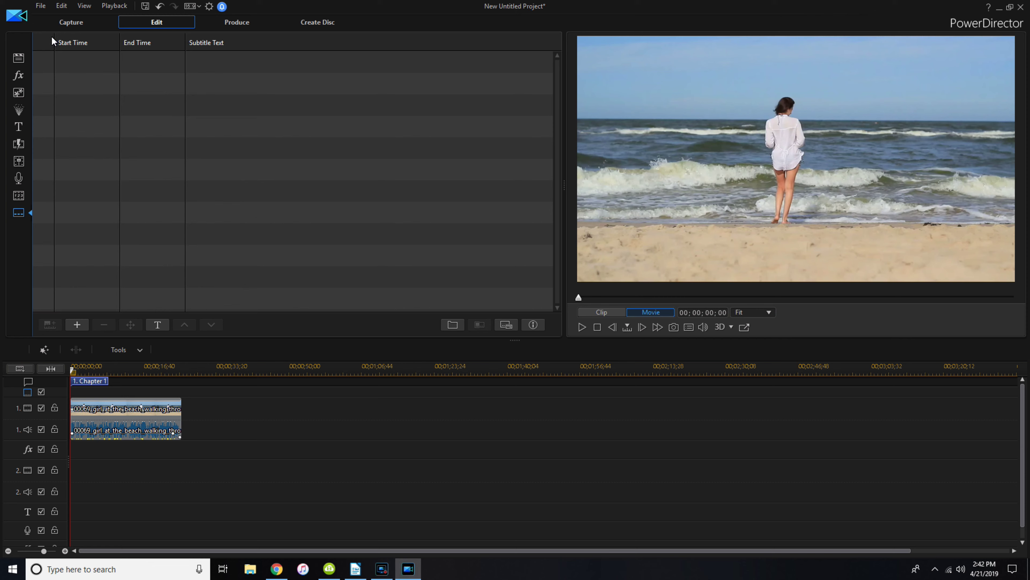
Return to the media library and browse its Color Boards.
{"action": "left_click", "coordinate": [19, 58]}
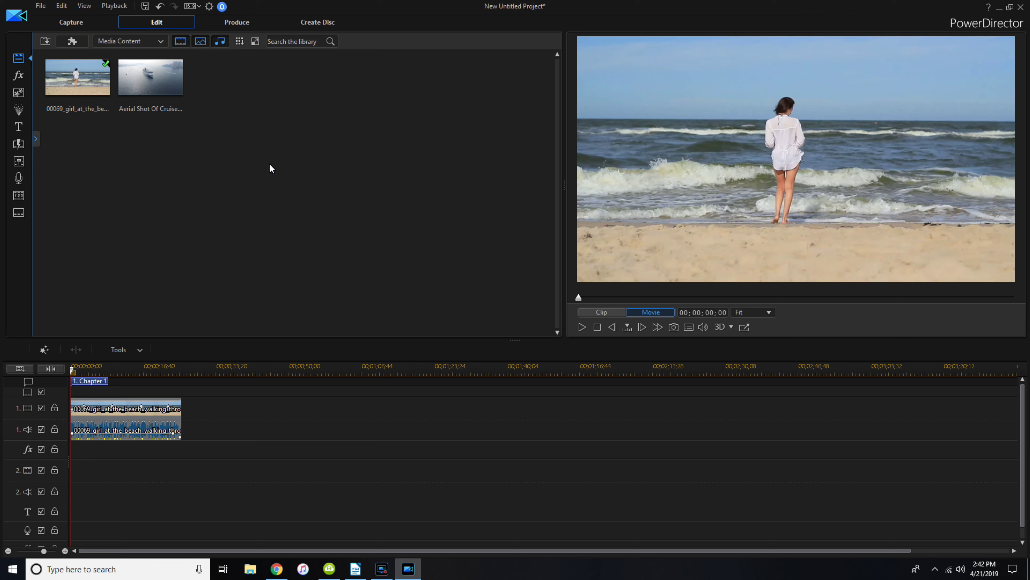
{"action": "left_click", "coordinate": [158, 41]}
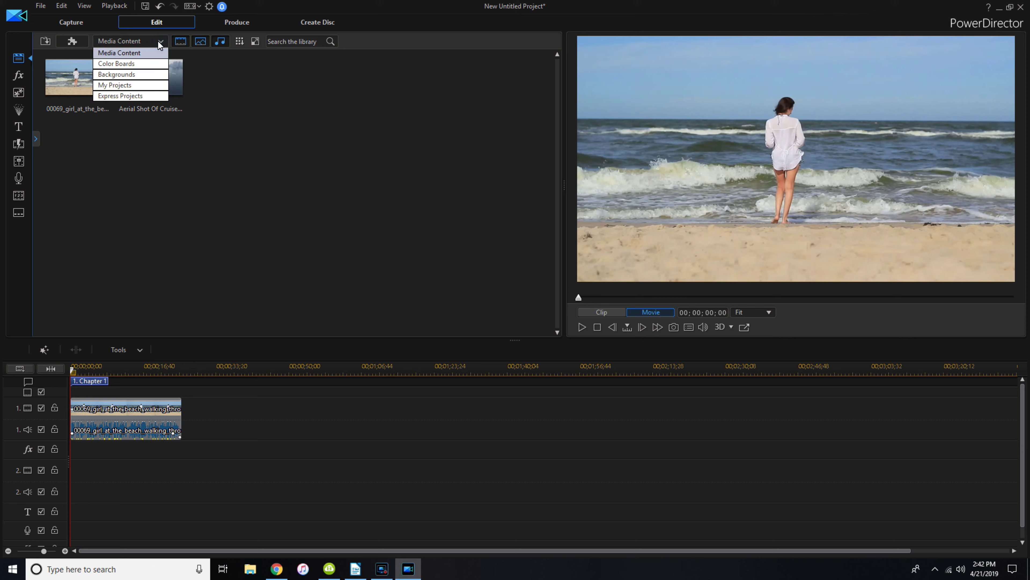
{"action": "left_click", "coordinate": [138, 63]}
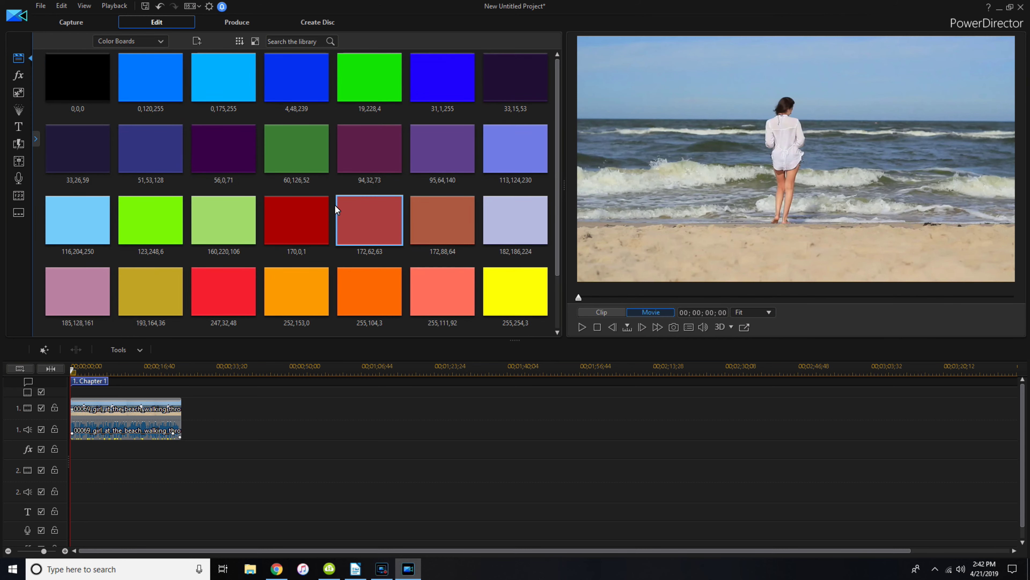
{"action": "scroll", "coordinate": [349, 217], "scroll_direction": "down", "scroll_amount": 1}
{"action": "scroll", "coordinate": [352, 220], "scroll_direction": "up", "scroll_amount": 1}
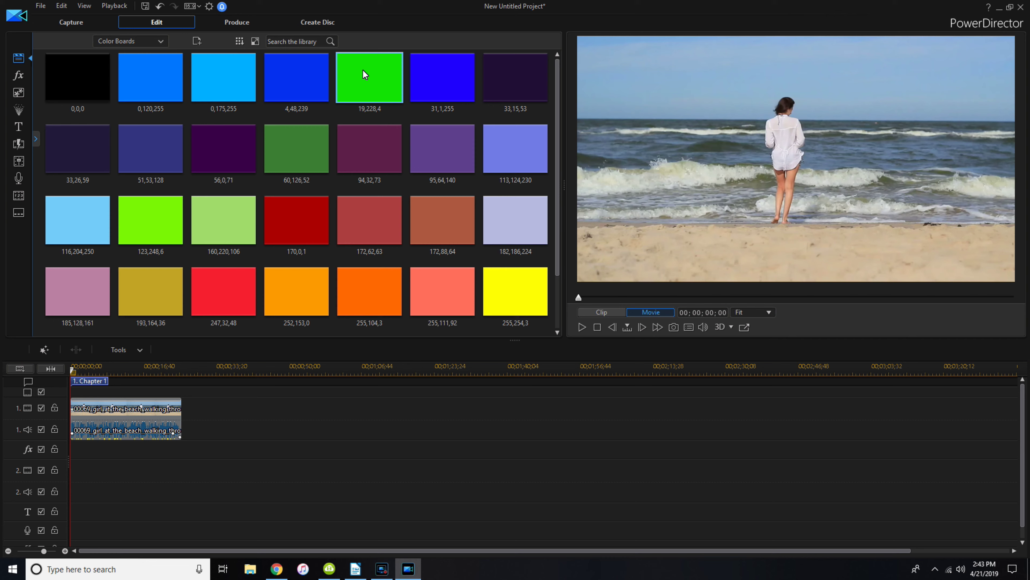
Show the Backgrounds category and preview images such as Halos, Light, Love, Painting_01 and Painting_02.
{"action": "left_click", "coordinate": [162, 44]}
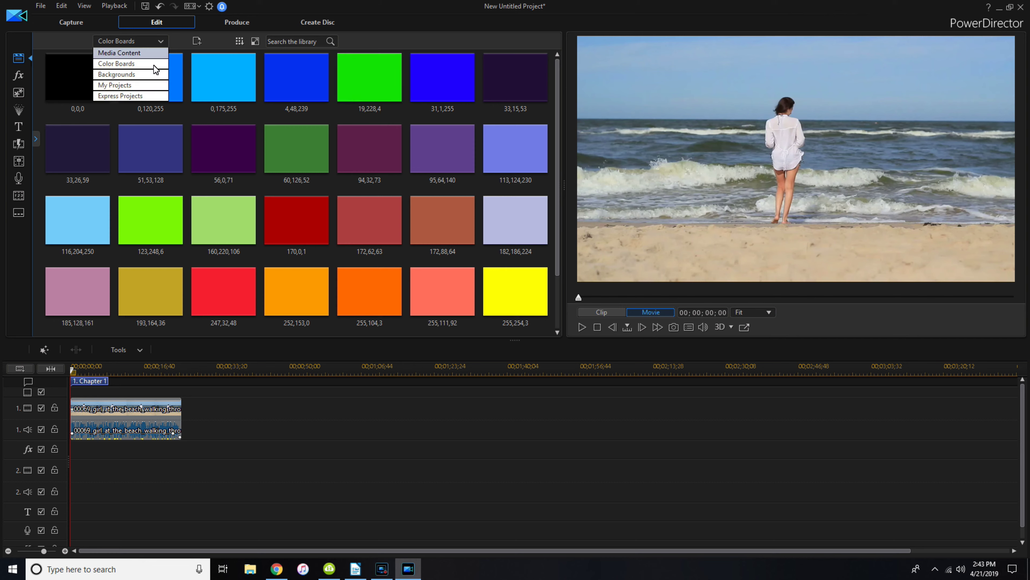
{"action": "left_click", "coordinate": [137, 75]}
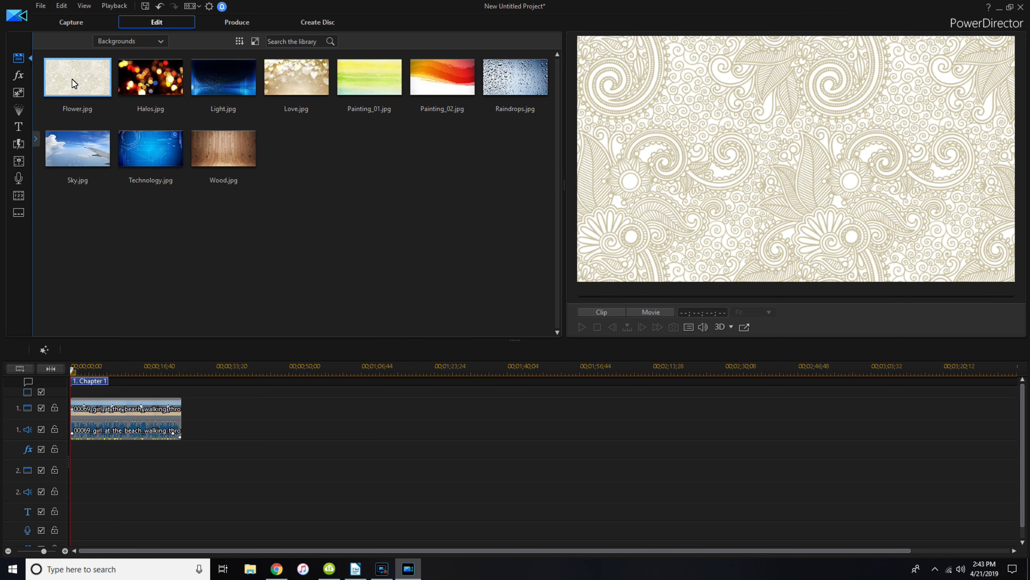
{"action": "left_click", "coordinate": [164, 89]}
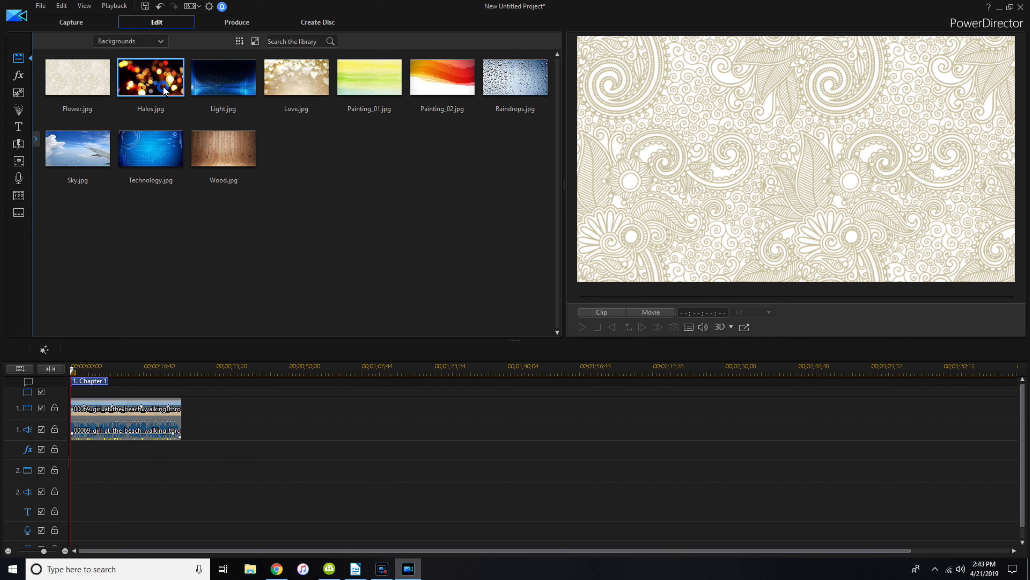
{"action": "left_click", "coordinate": [231, 77]}
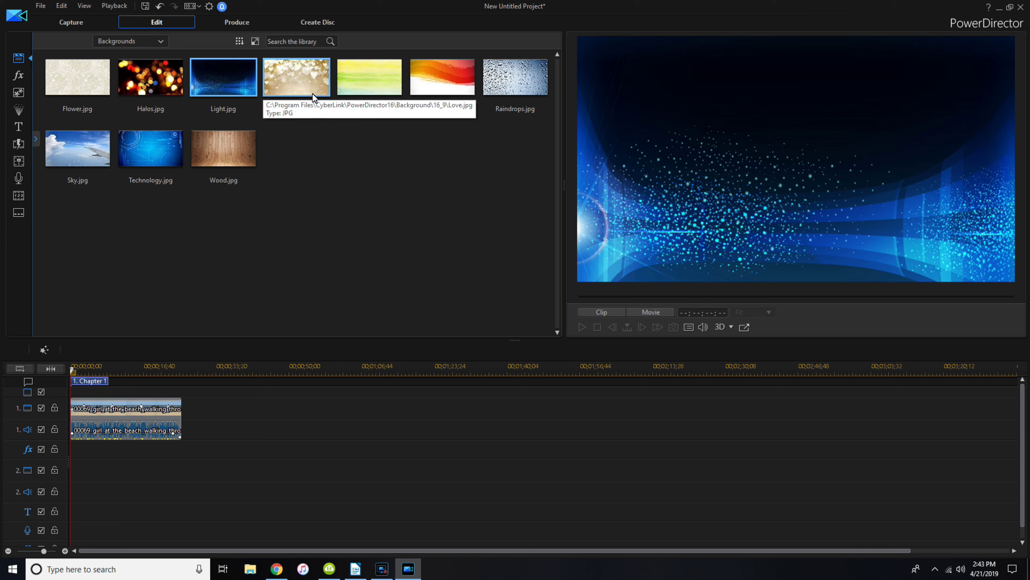
{"action": "left_click", "coordinate": [309, 81]}
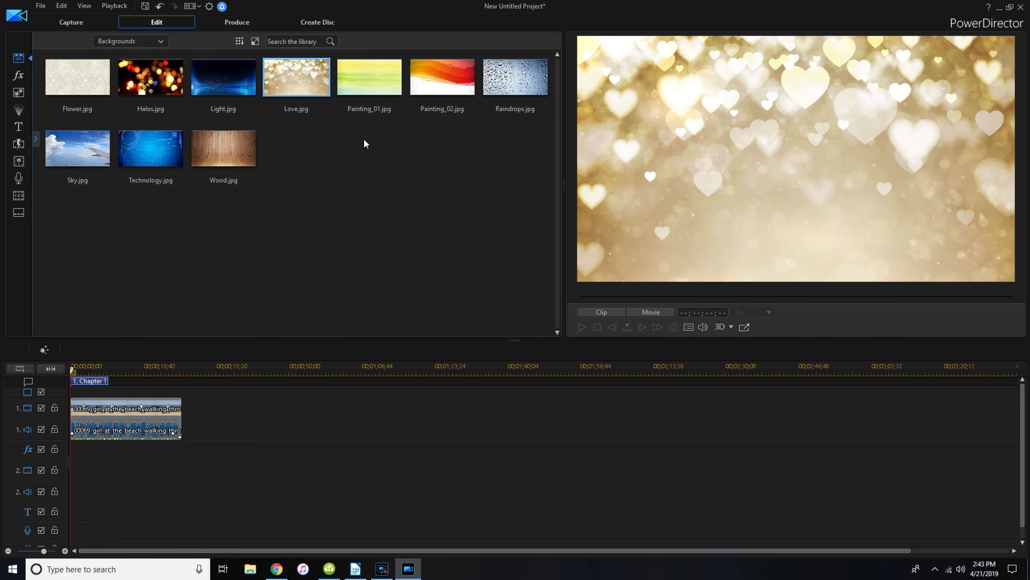
{"action": "left_click", "coordinate": [370, 78]}
{"action": "left_click", "coordinate": [436, 77]}
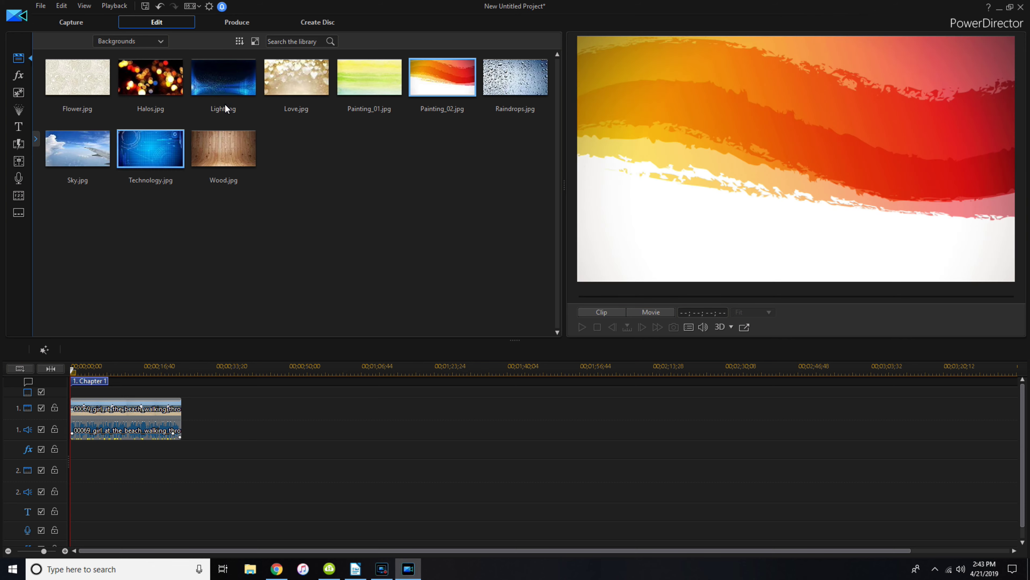
Check the project categories offered by the library, and switch it back to Media Content.
{"action": "left_click", "coordinate": [156, 42]}
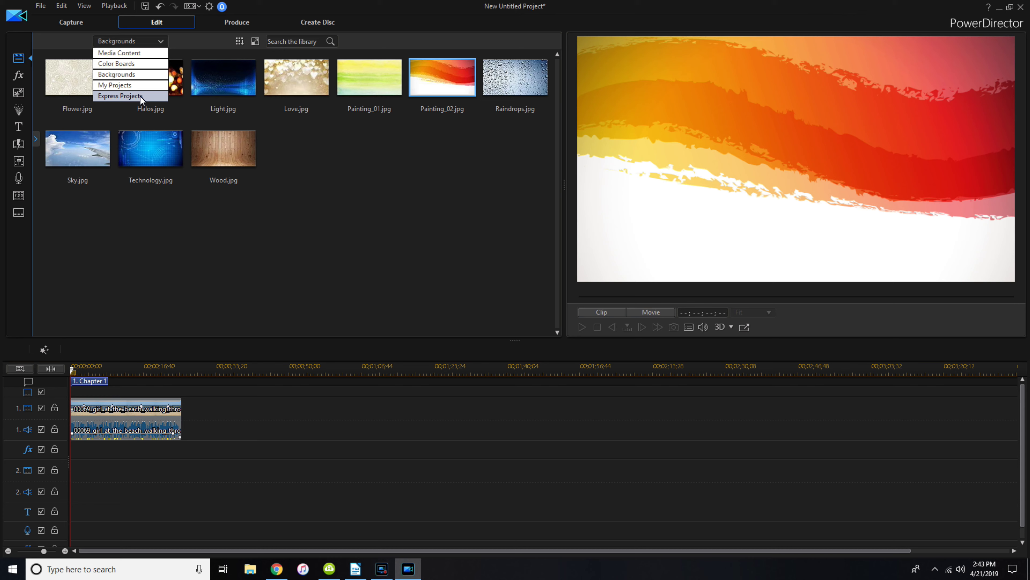
{"action": "left_click", "coordinate": [341, 203]}
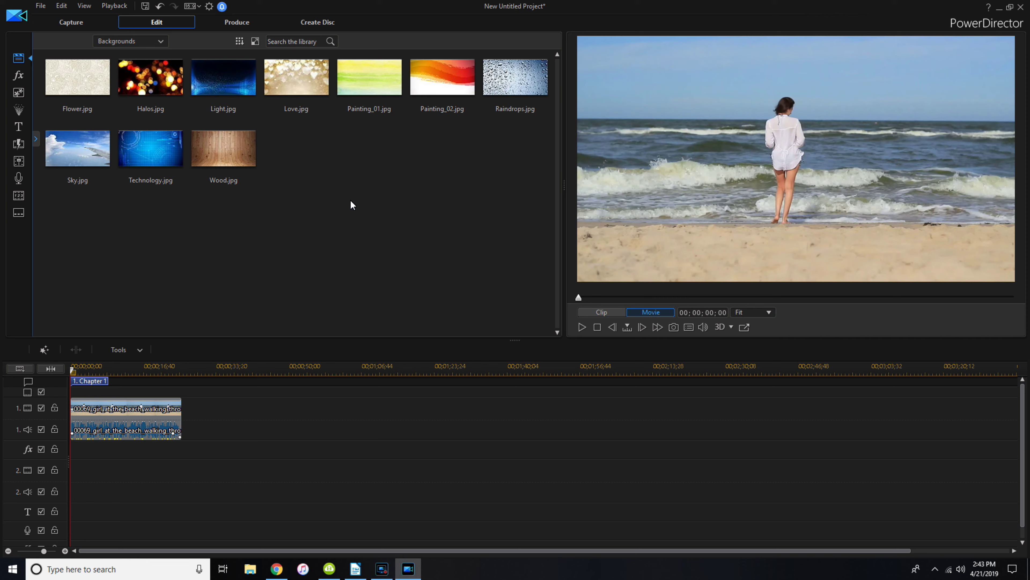
{"action": "left_click", "coordinate": [148, 44]}
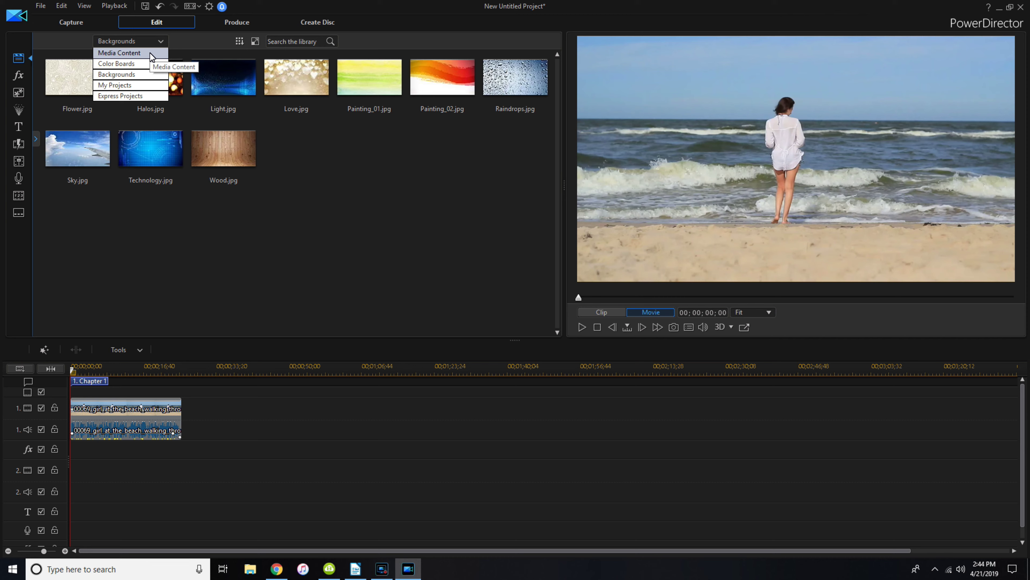
{"action": "left_click", "coordinate": [150, 53]}
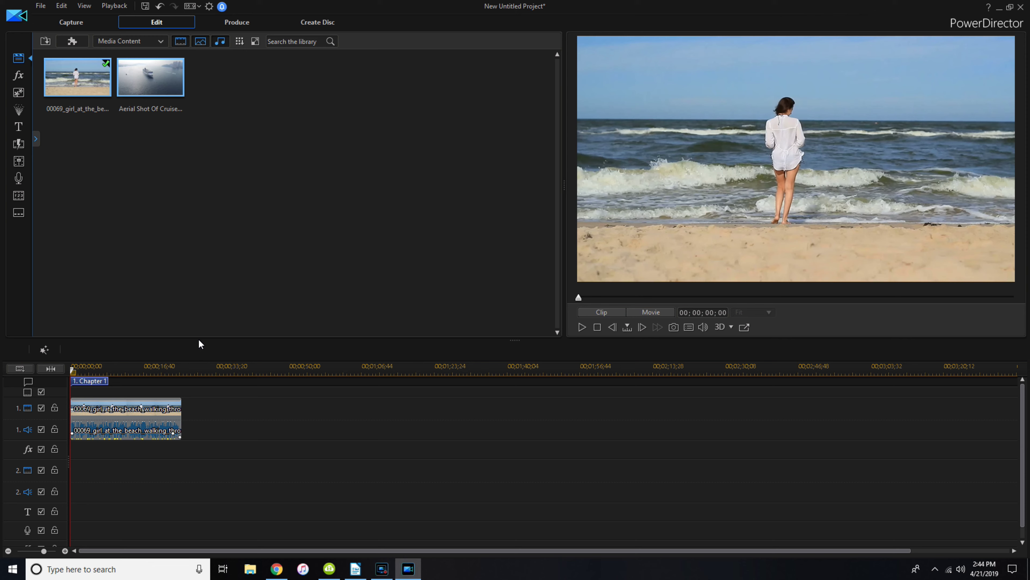
Remove the beach clip from timeline track 1 and list the media library's plug-in designers.
{"action": "right_click", "coordinate": [107, 410]}
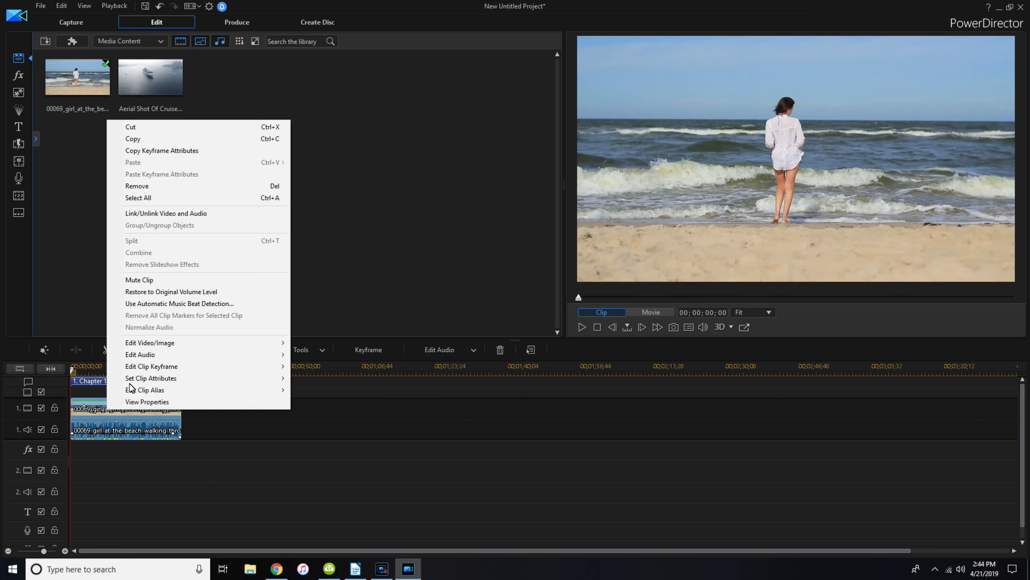
{"action": "left_click", "coordinate": [132, 186]}
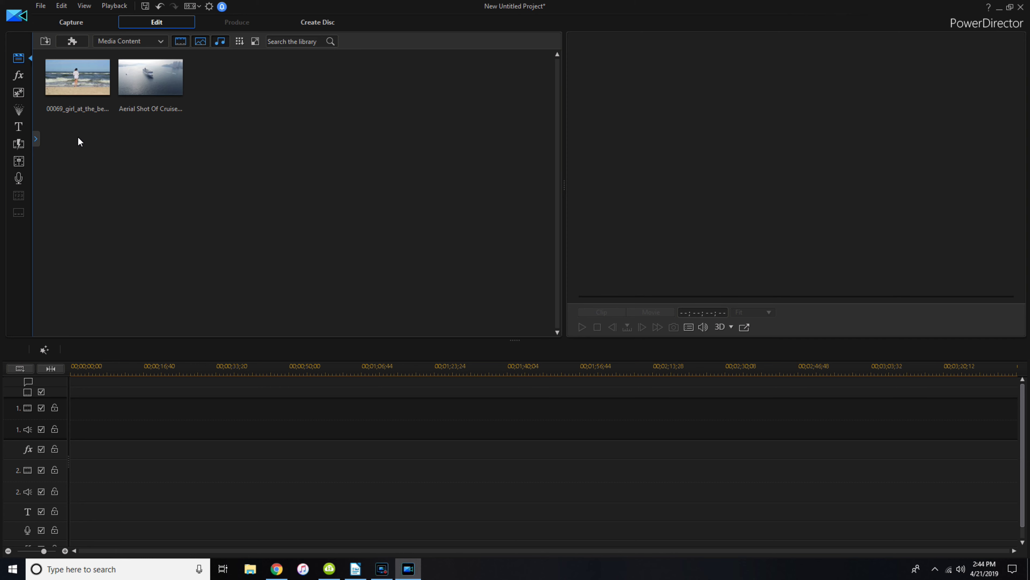
{"action": "left_click", "coordinate": [72, 41]}
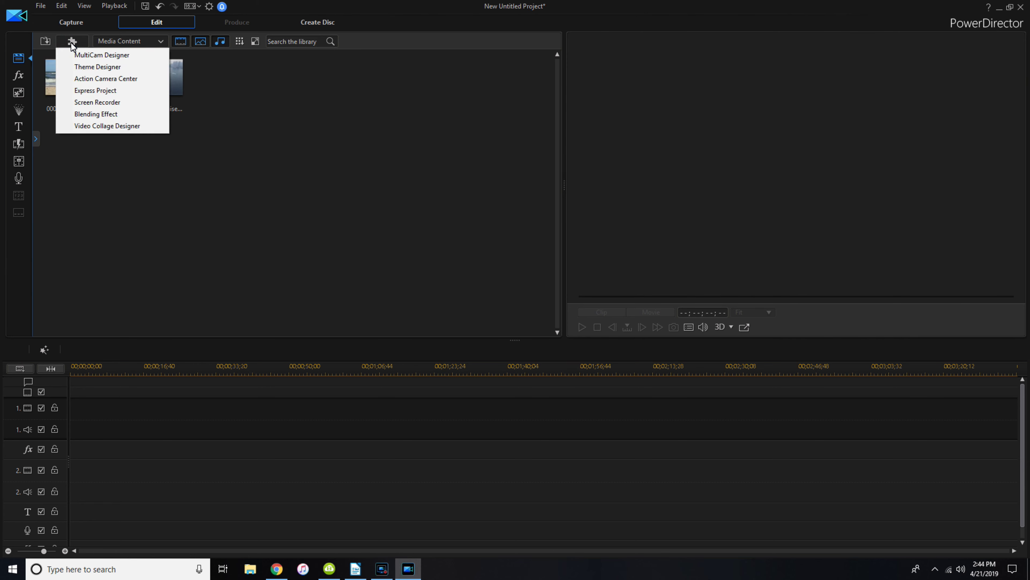
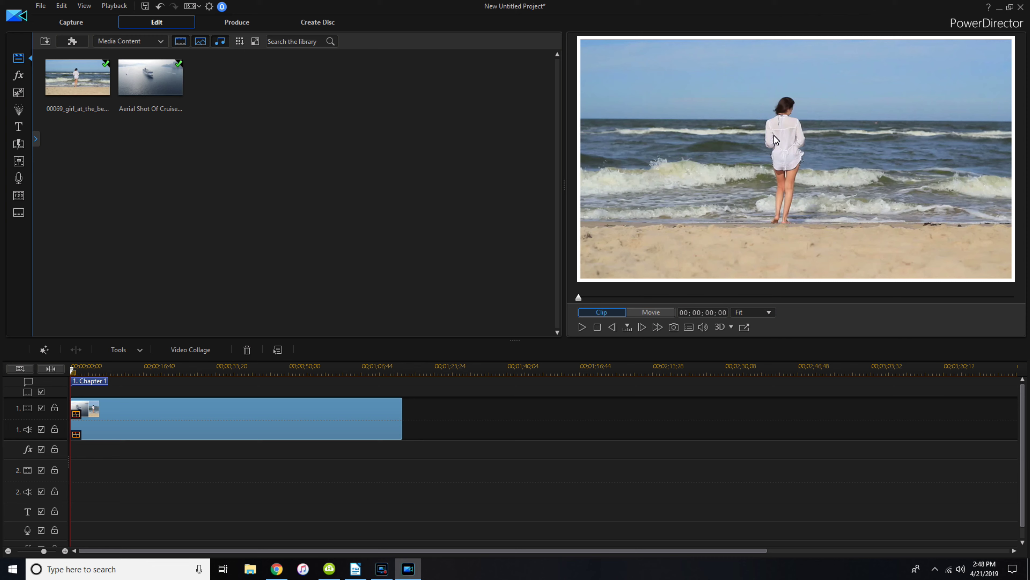
Play the opening seconds of the video collage on the timeline and pause it.
{"action": "left_click", "coordinate": [582, 326]}
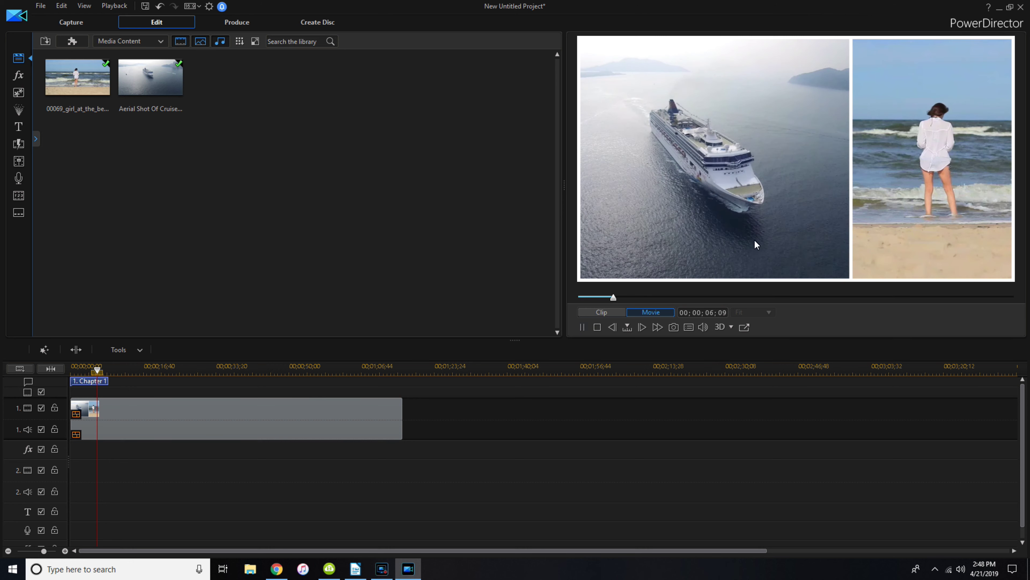
{"action": "left_click", "coordinate": [578, 325]}
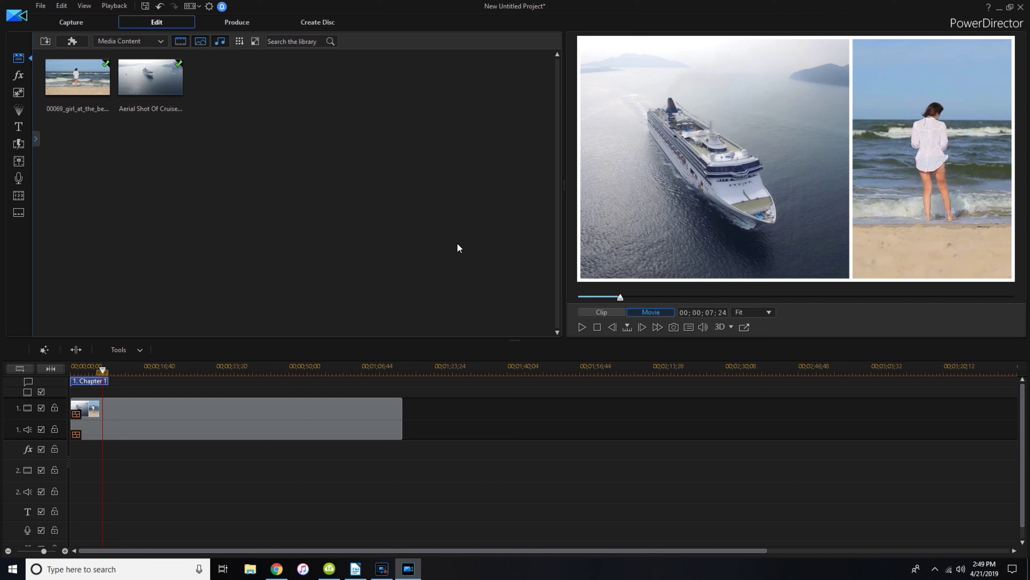
Check the additional tools offered above the timeline for the project.
{"action": "left_click", "coordinate": [119, 348]}
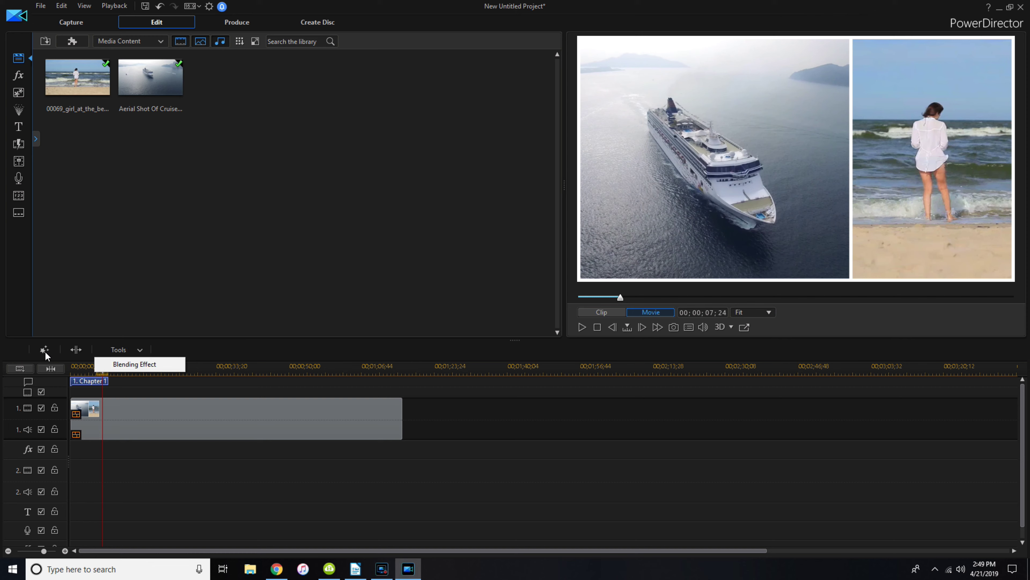
{"action": "left_click", "coordinate": [73, 309]}
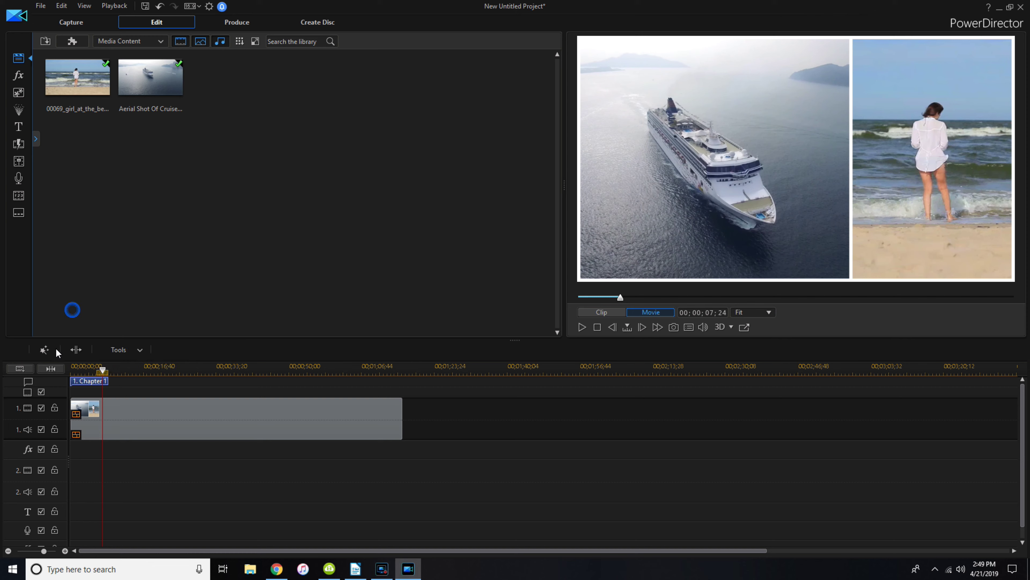
{"action": "left_click", "coordinate": [42, 350]}
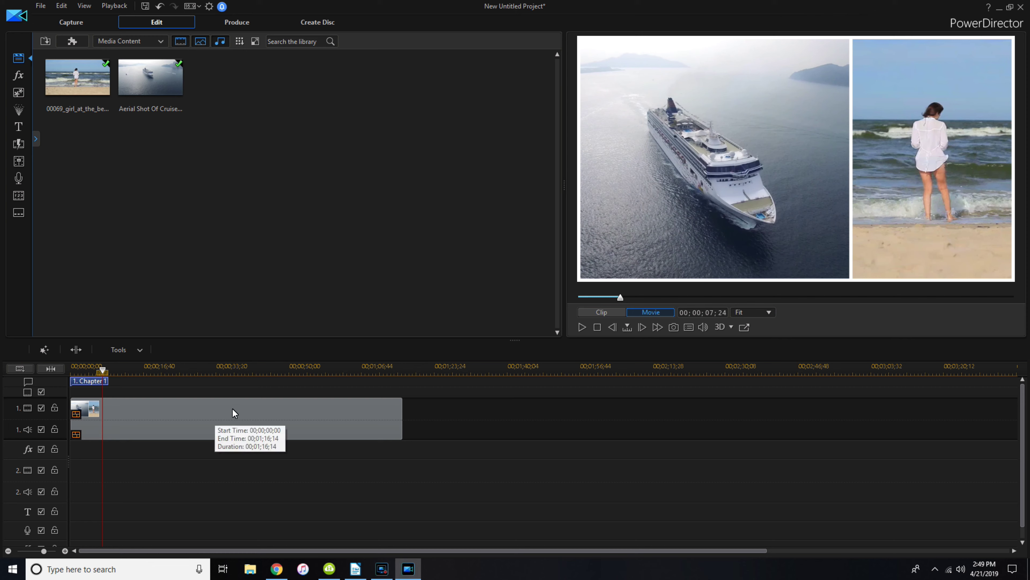
Open the production workspace and review the H.264 AVC quality profiles available for MP4 output.
{"action": "left_click", "coordinate": [239, 23]}
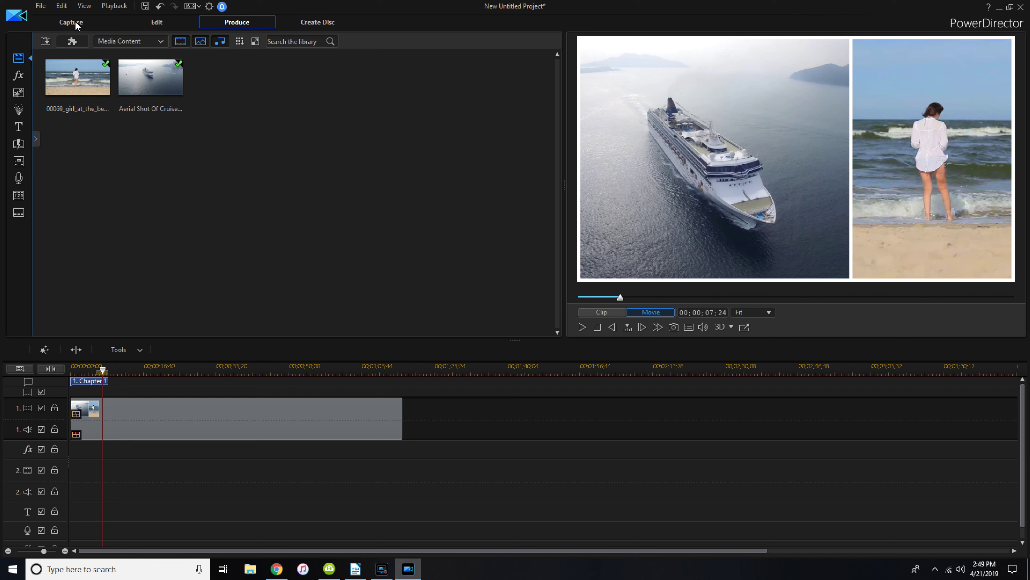
{"action": "left_click", "coordinate": [241, 24]}
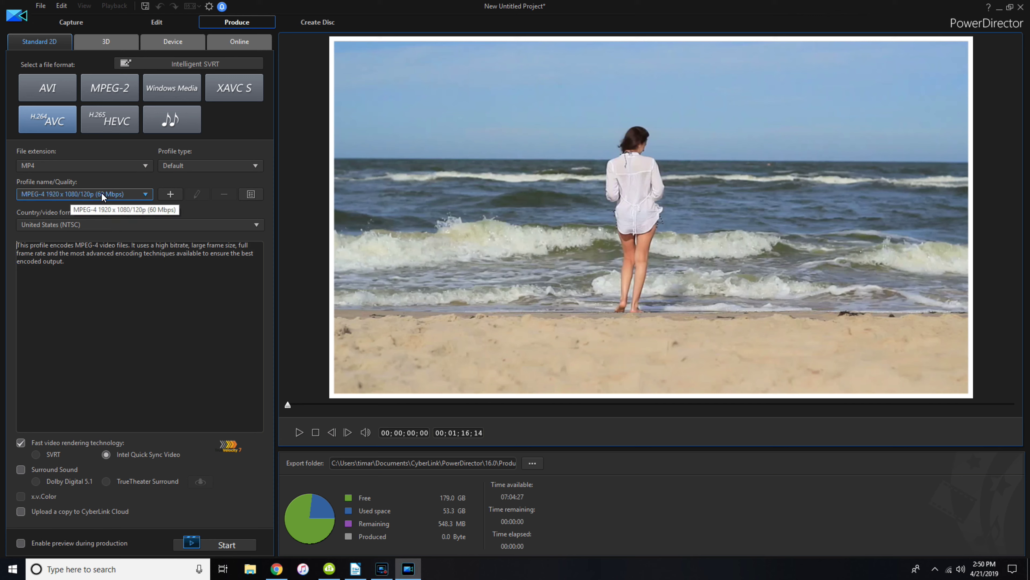
{"action": "left_click", "coordinate": [130, 194]}
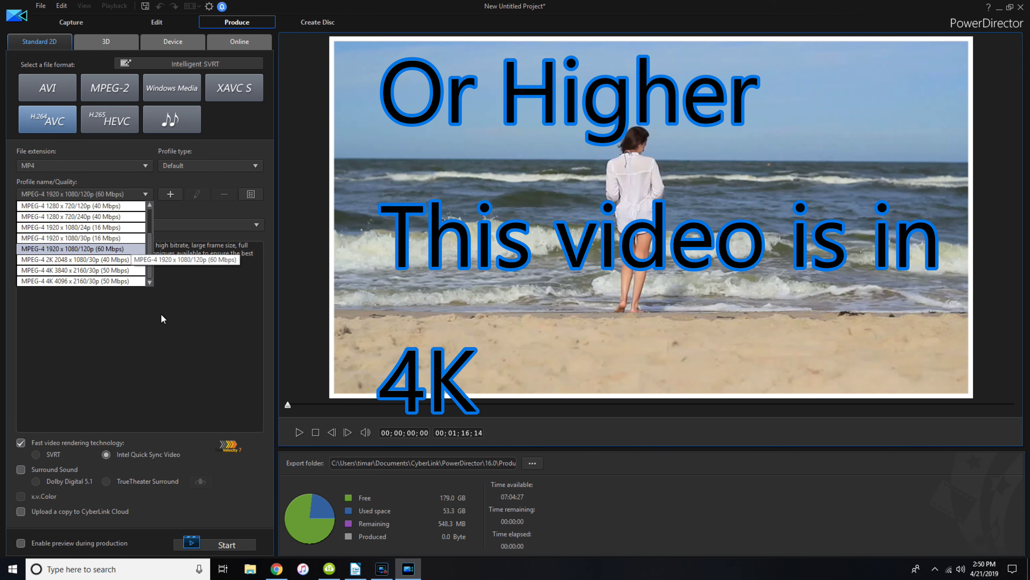
{"action": "left_click", "coordinate": [187, 344]}
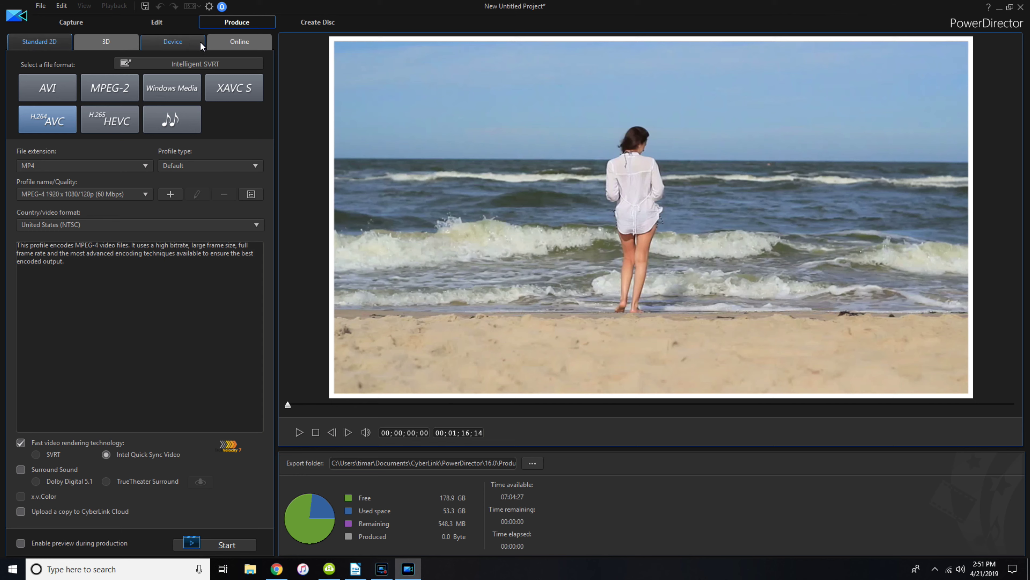
Review the Device and Online export options, and return to the Standard 2D formats.
{"action": "left_click", "coordinate": [172, 48]}
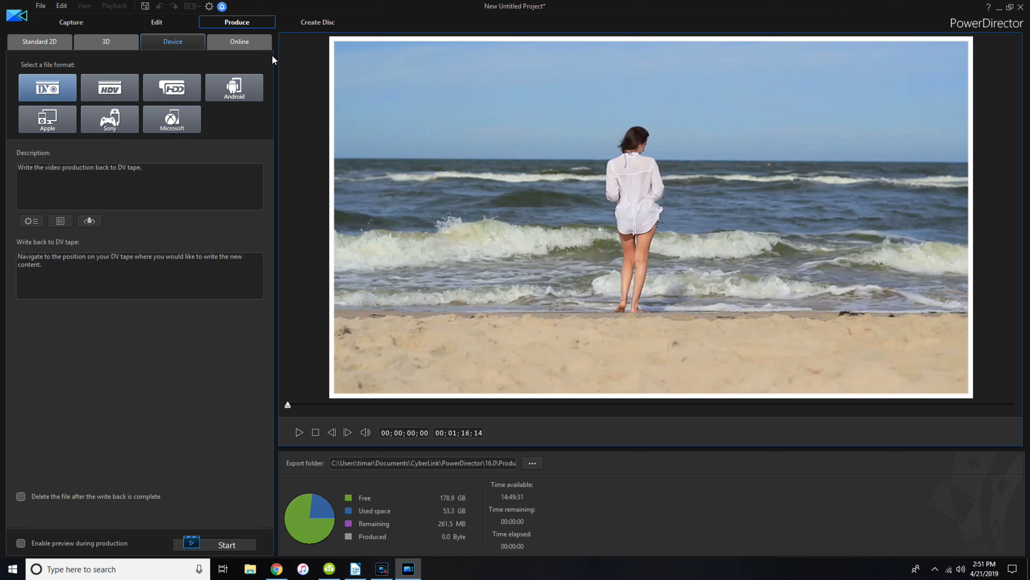
{"action": "left_click", "coordinate": [238, 51]}
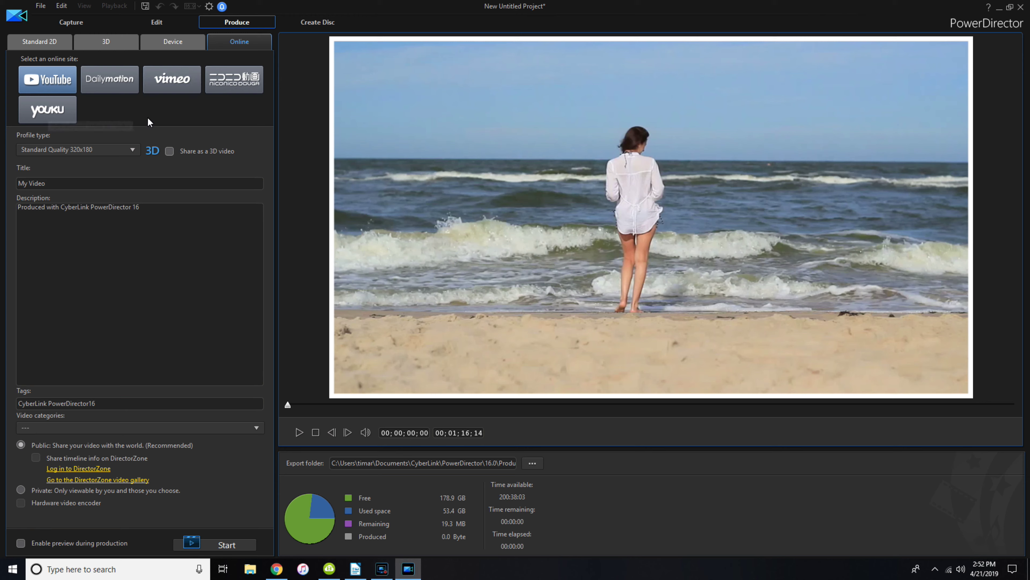
{"action": "left_click", "coordinate": [56, 48]}
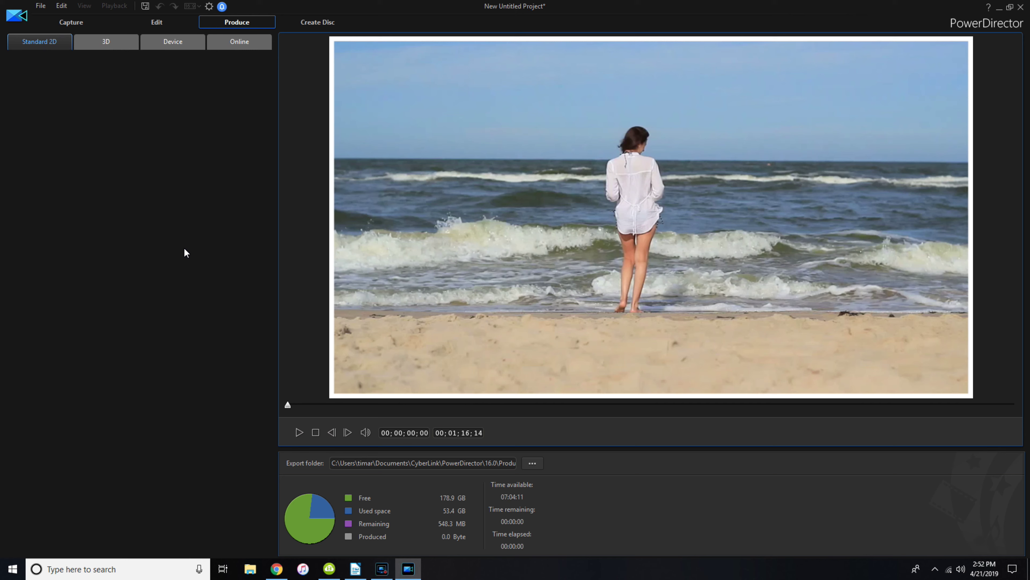